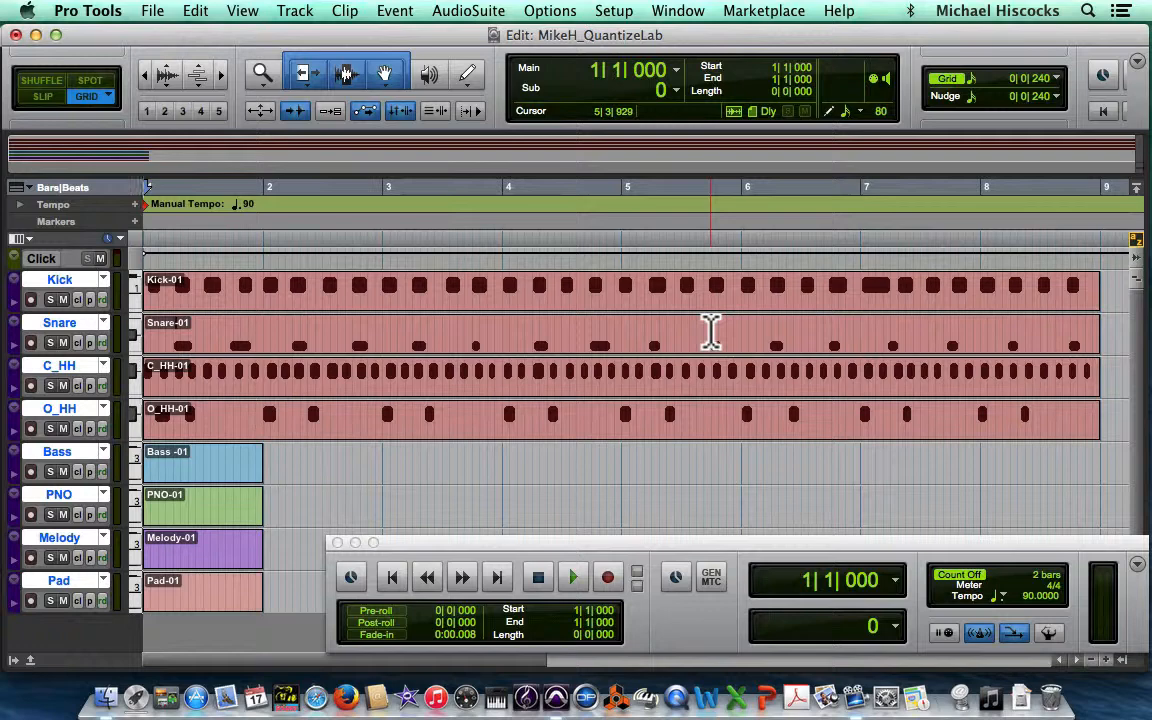
Step: Play the session from the start, then stop and return to the beginning
key("Return")
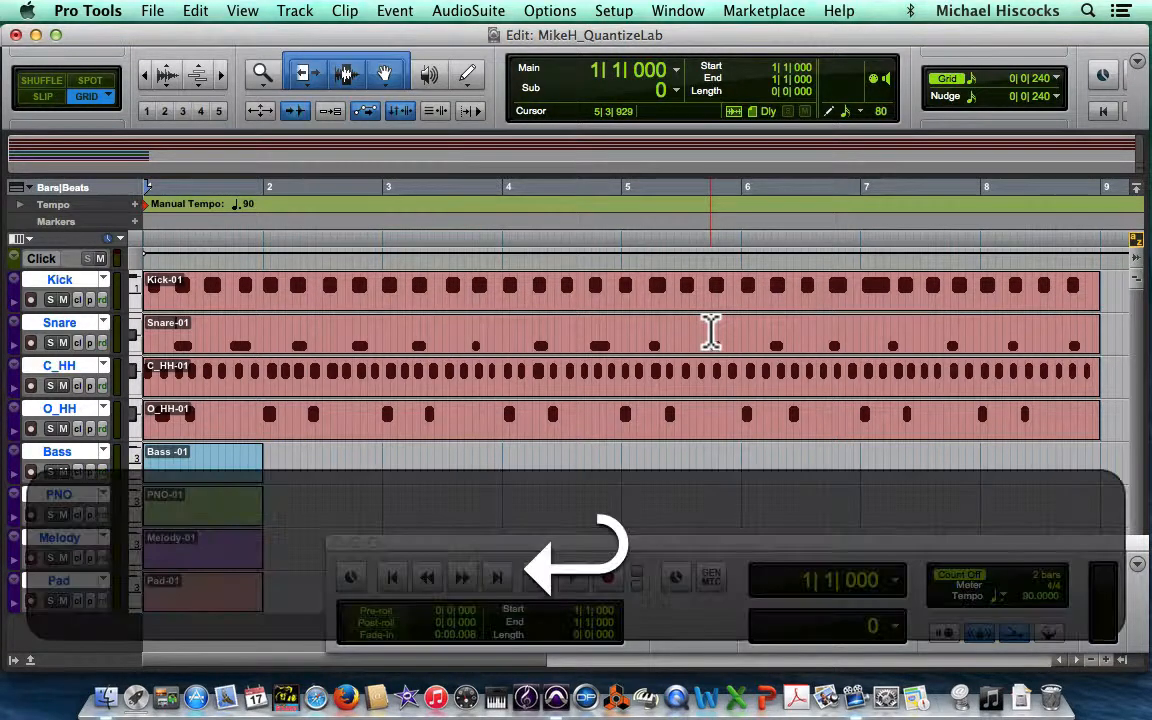
key("space")
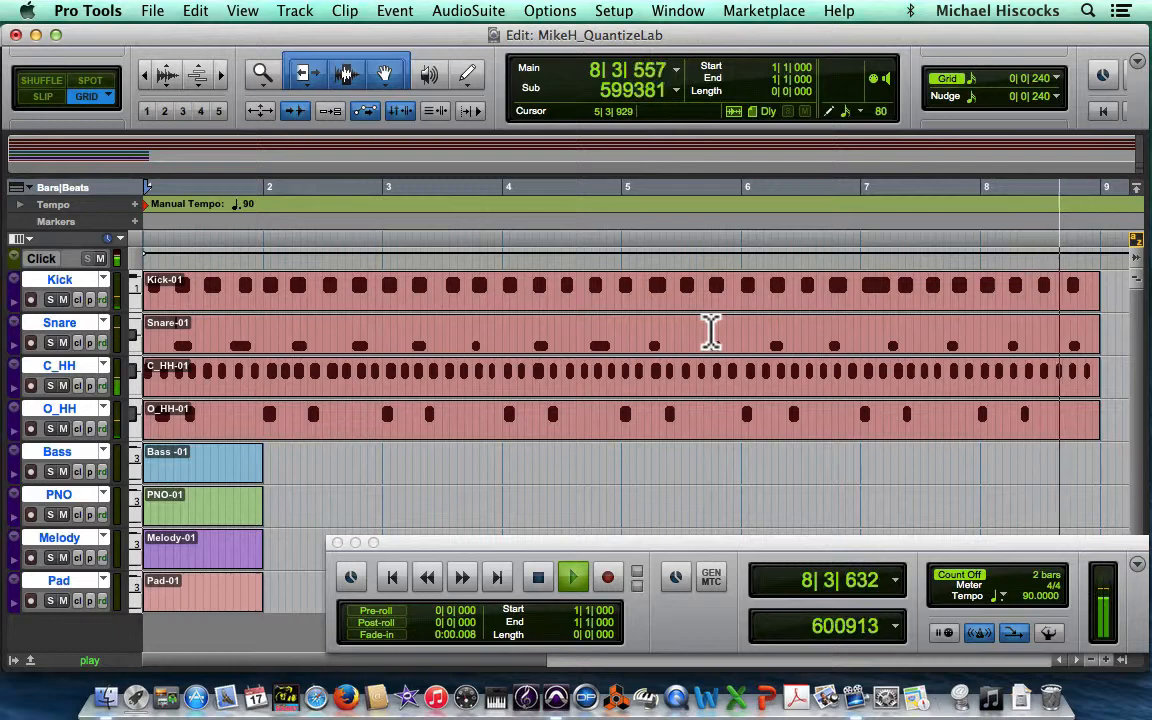
key("space")
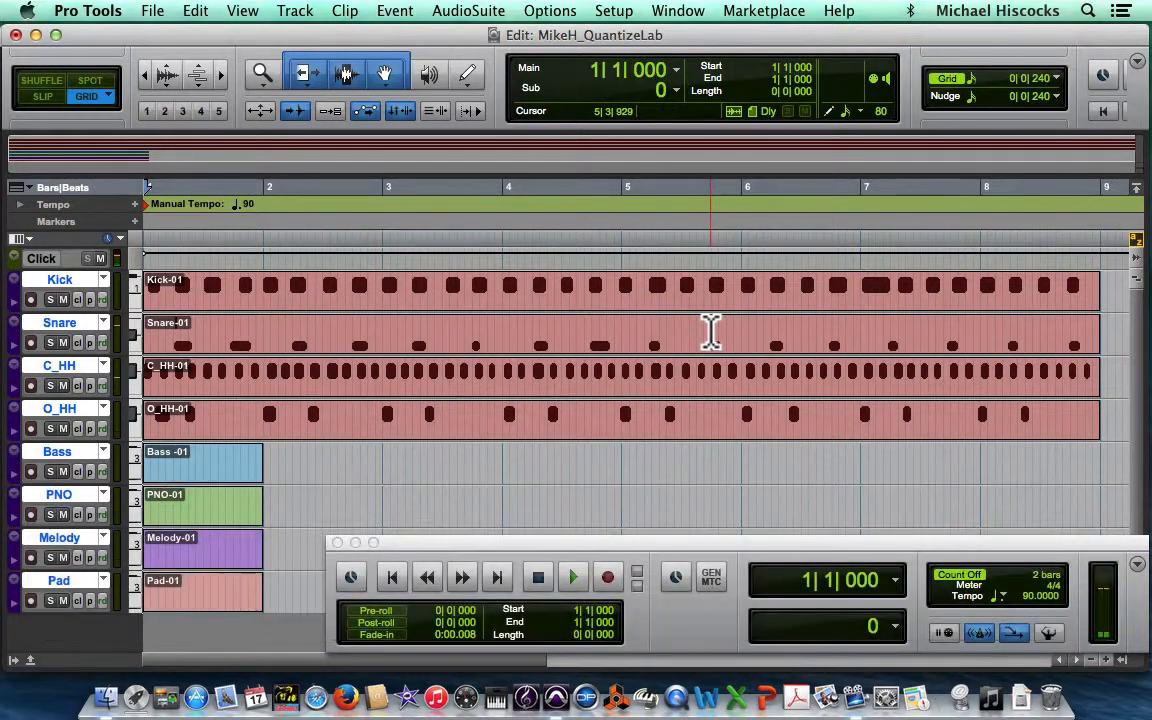
key("Return")
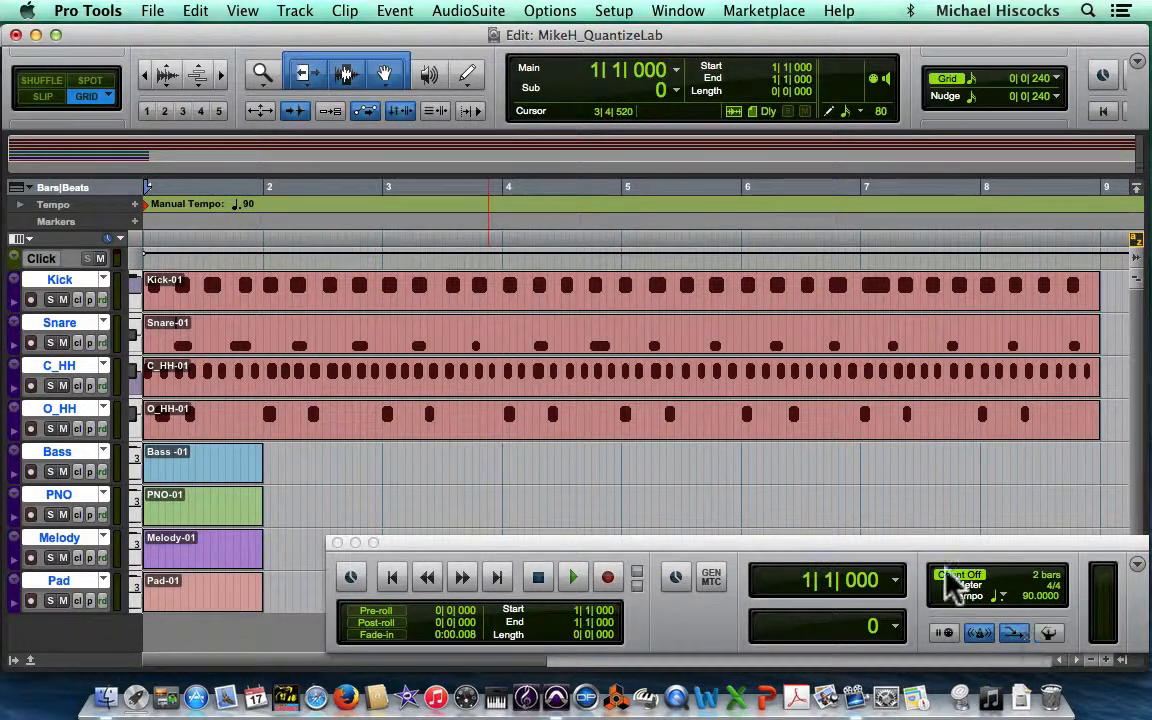
Step: Reposition the Transport window higher over the track area
left_click_drag(930, 548, 836, 483)
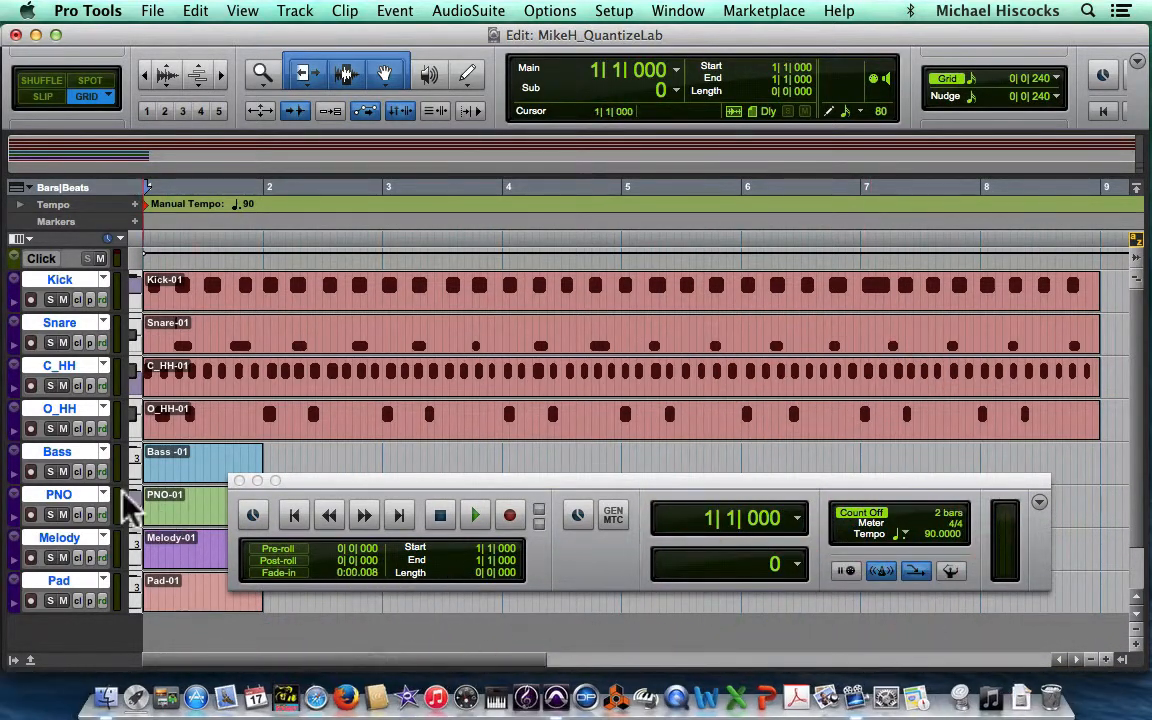
scroll(110, 500, "right", 1)
scroll(110, 500, "down", 2)
scroll(110, 500, "up", 2)
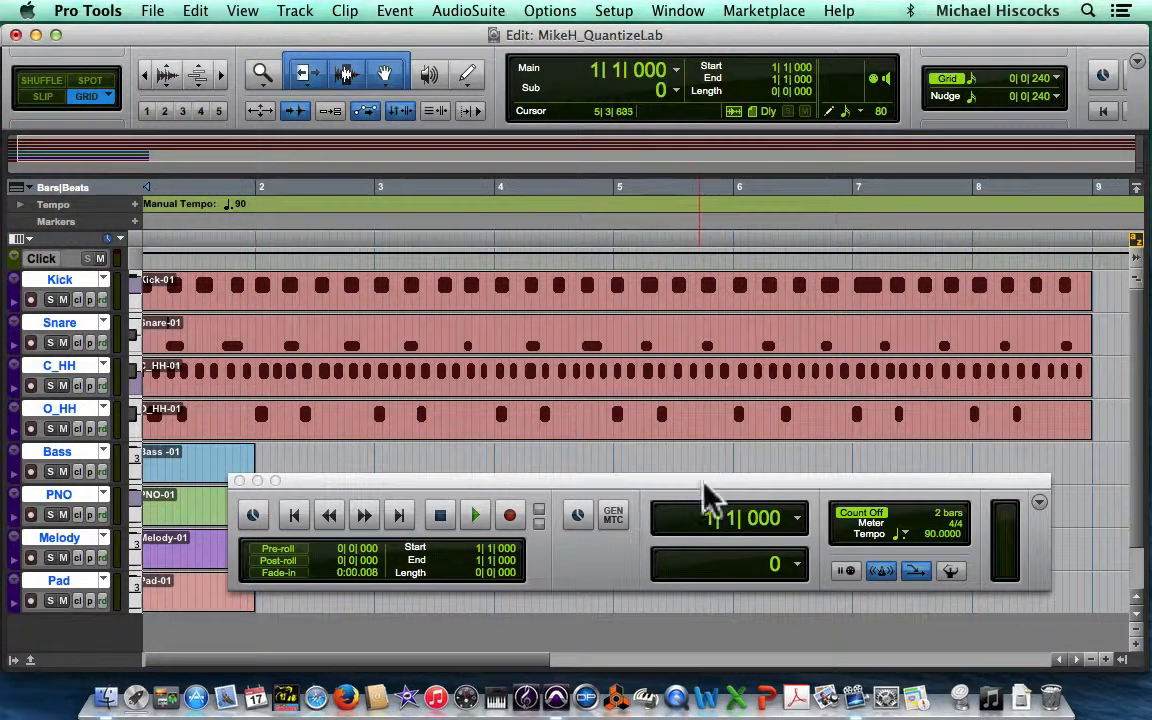
left_click_drag(700, 484, 686, 463)
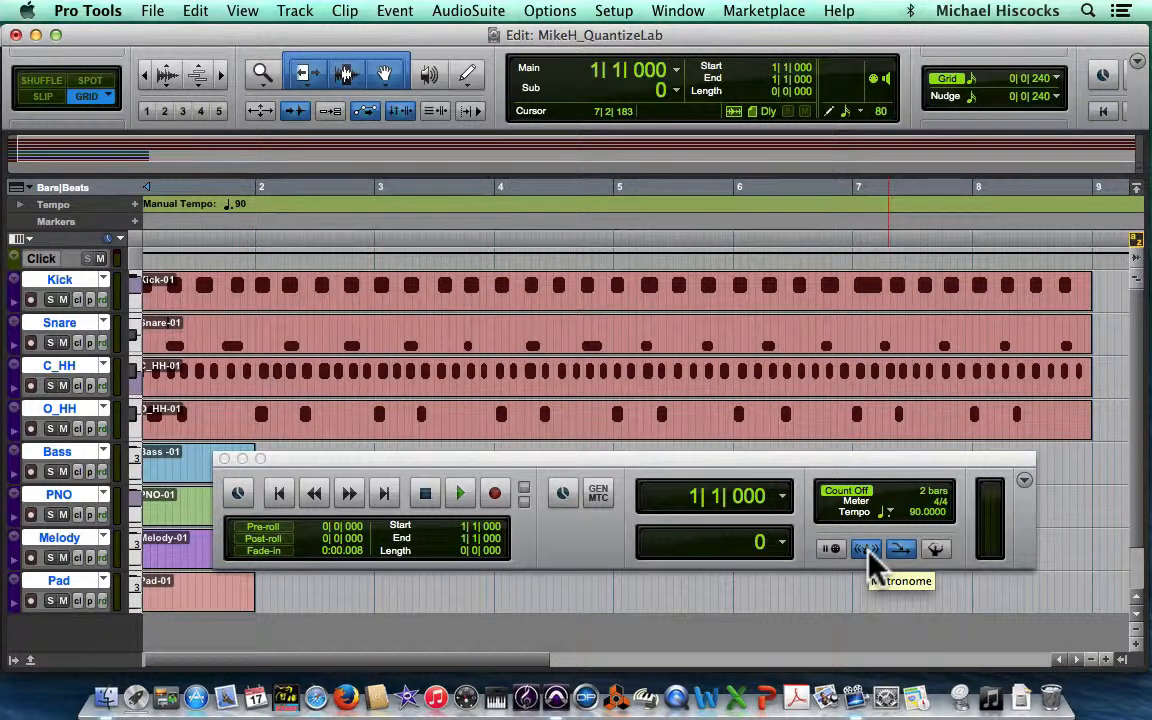
Step: Play the session while switching the metronome off, on and off again, then stop and return to the start
key("space")
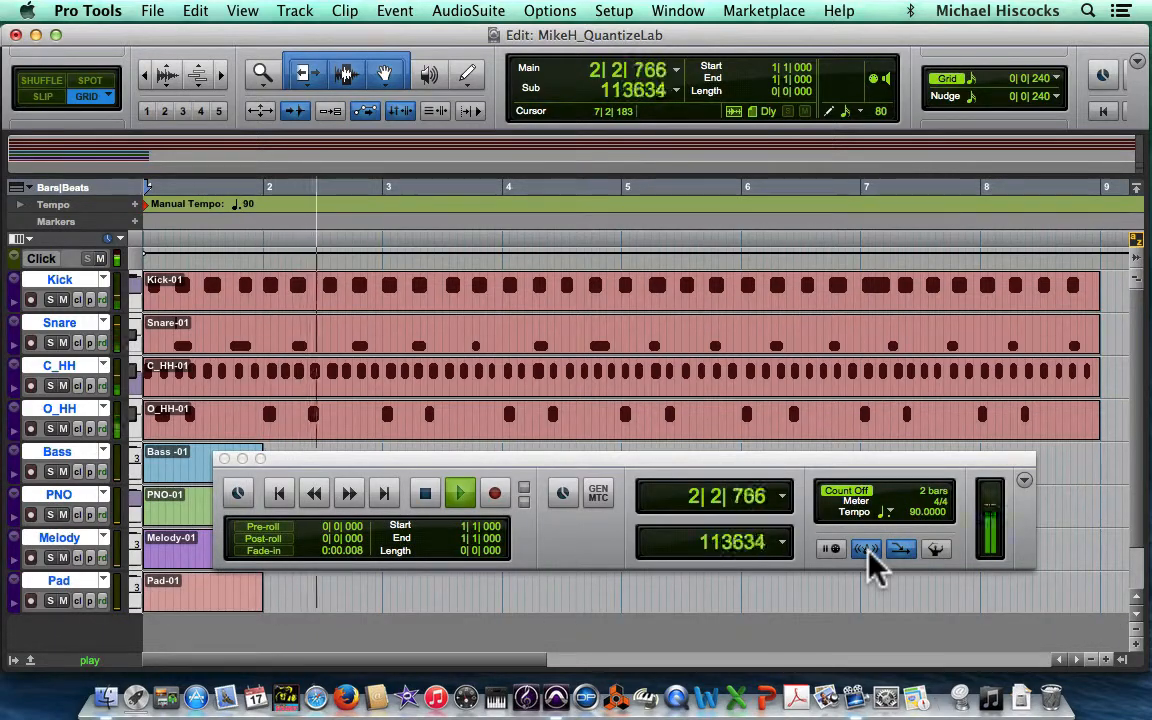
left_click(868, 553)
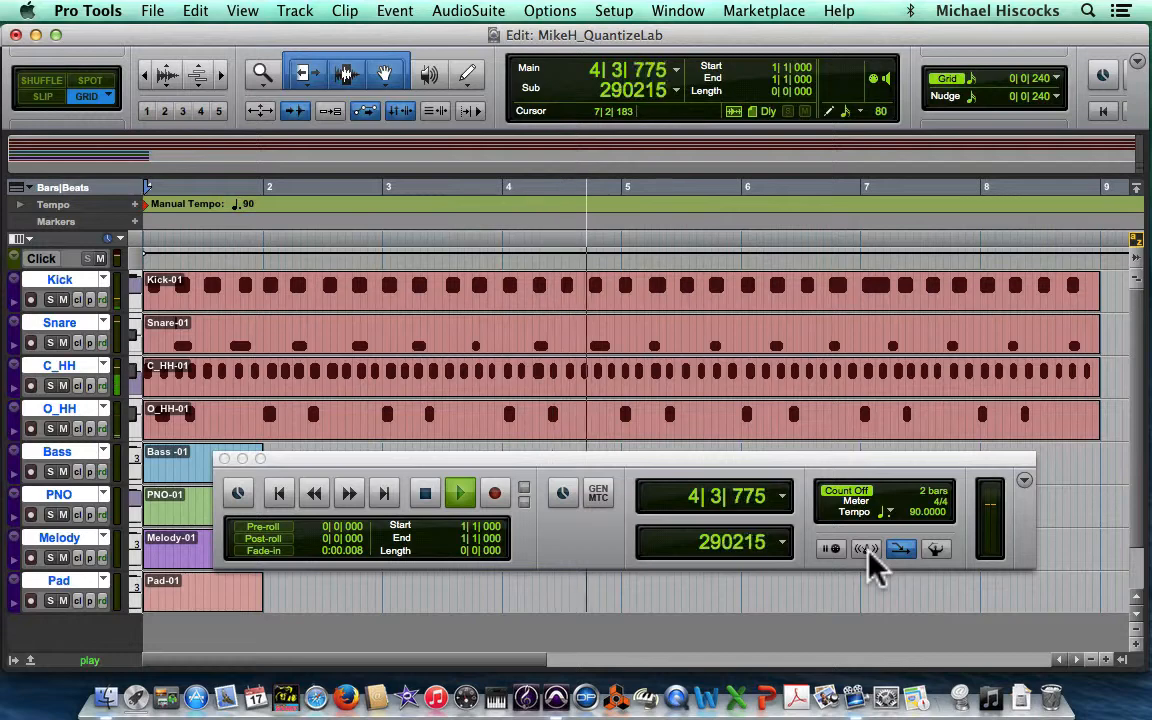
left_click(867, 551)
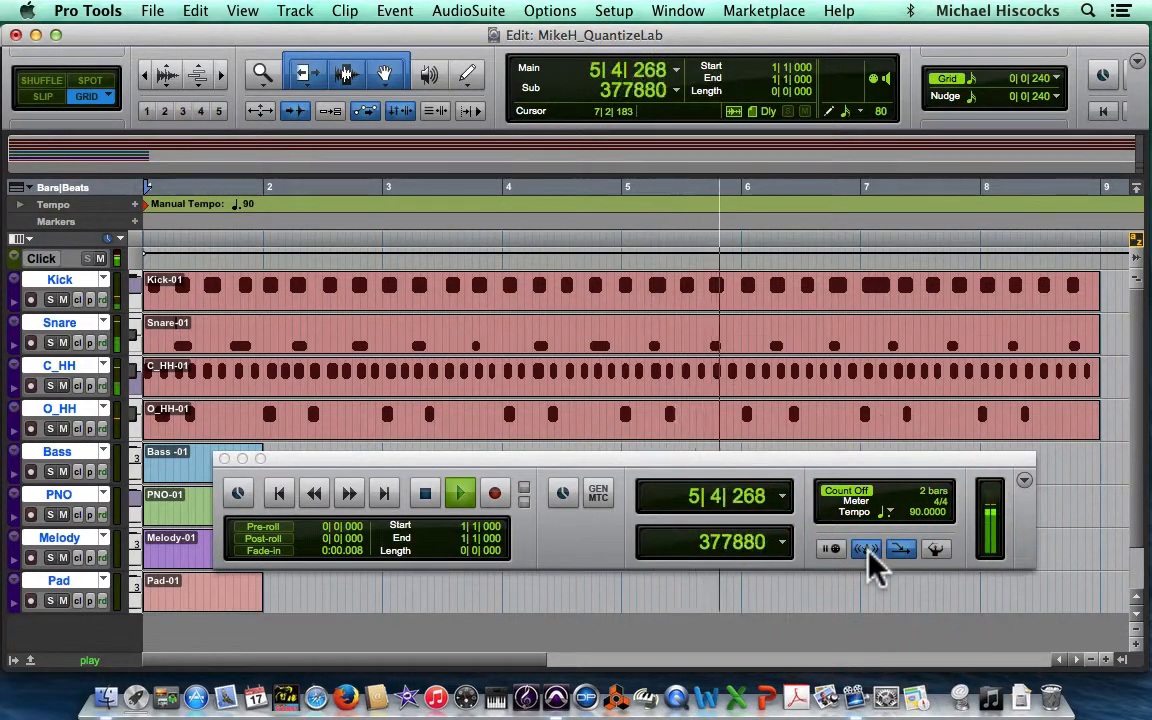
left_click(867, 551)
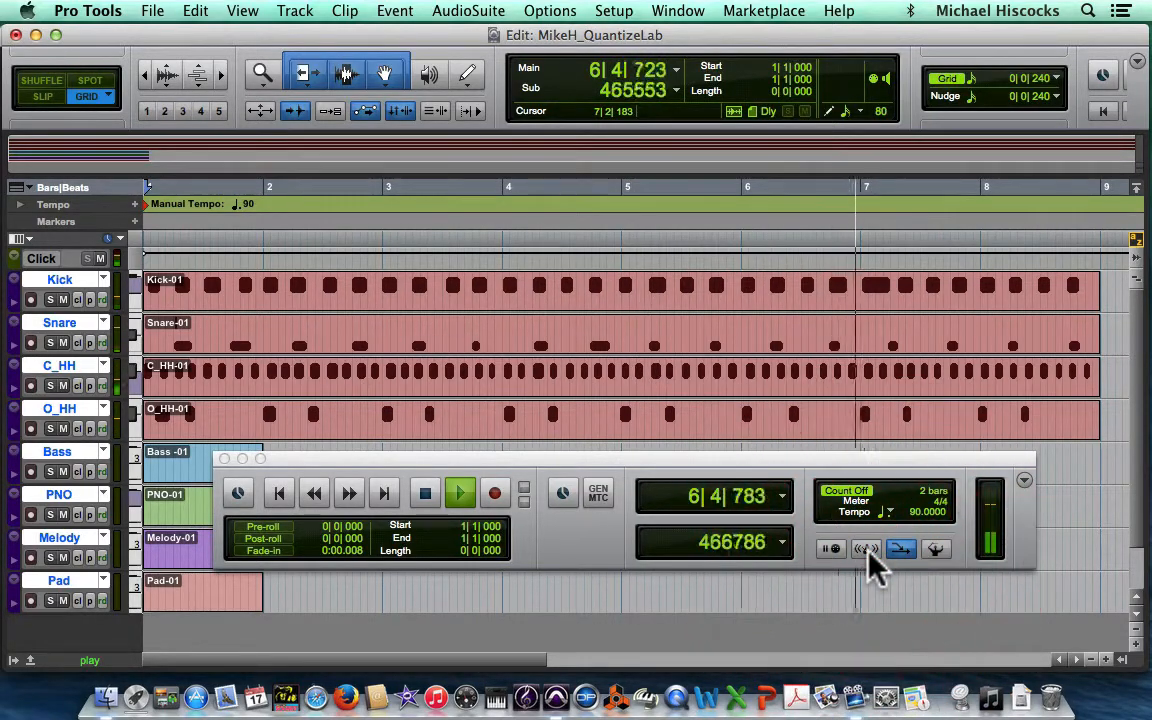
key("space")
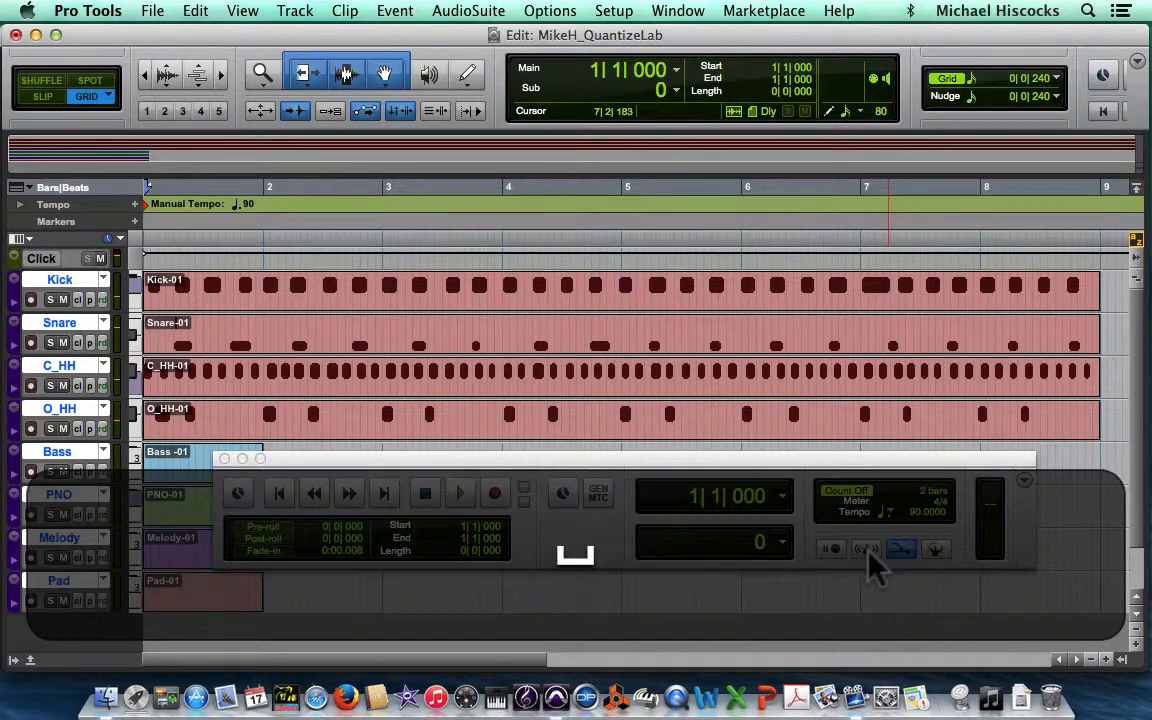
key("Return")
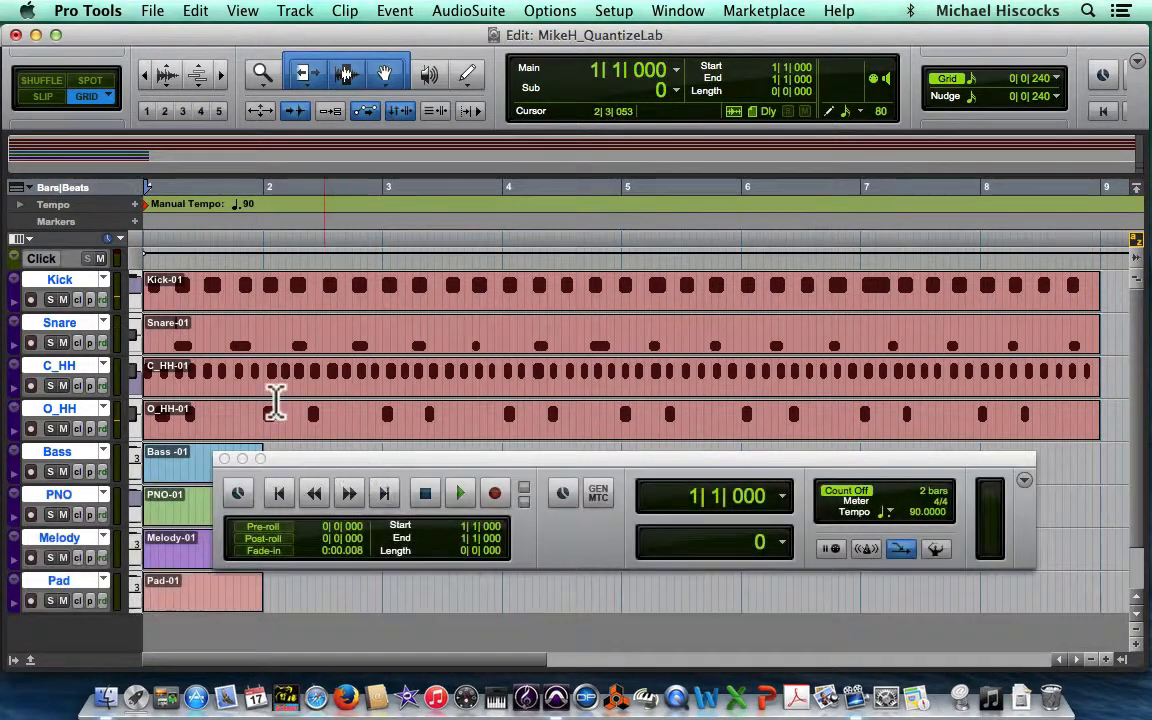
Step: Play the session while muting and unmuting the Click track, then stop and return to the start
key("space")
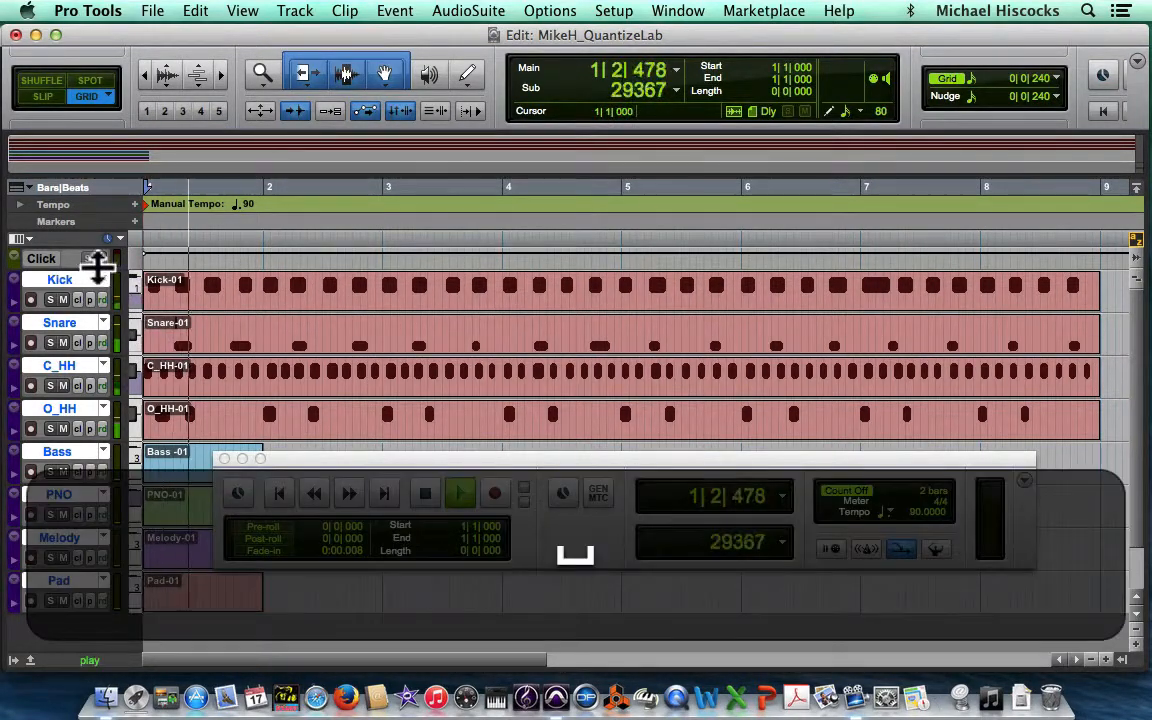
left_click(100, 259)
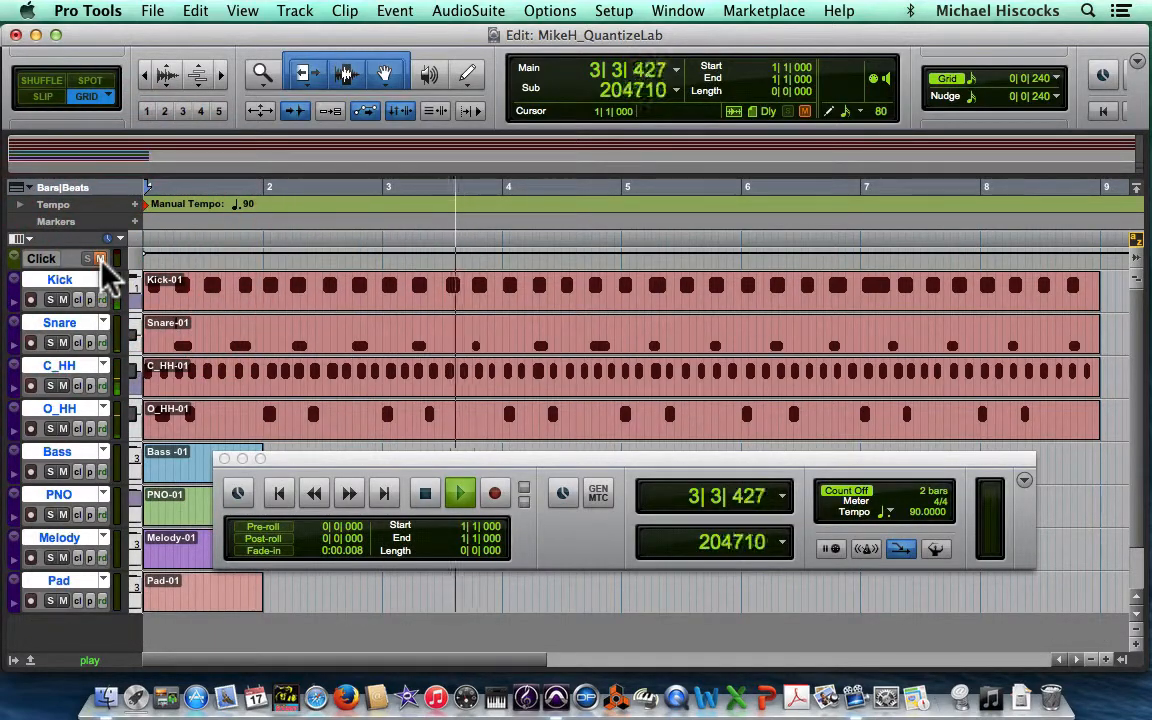
left_click(100, 259)
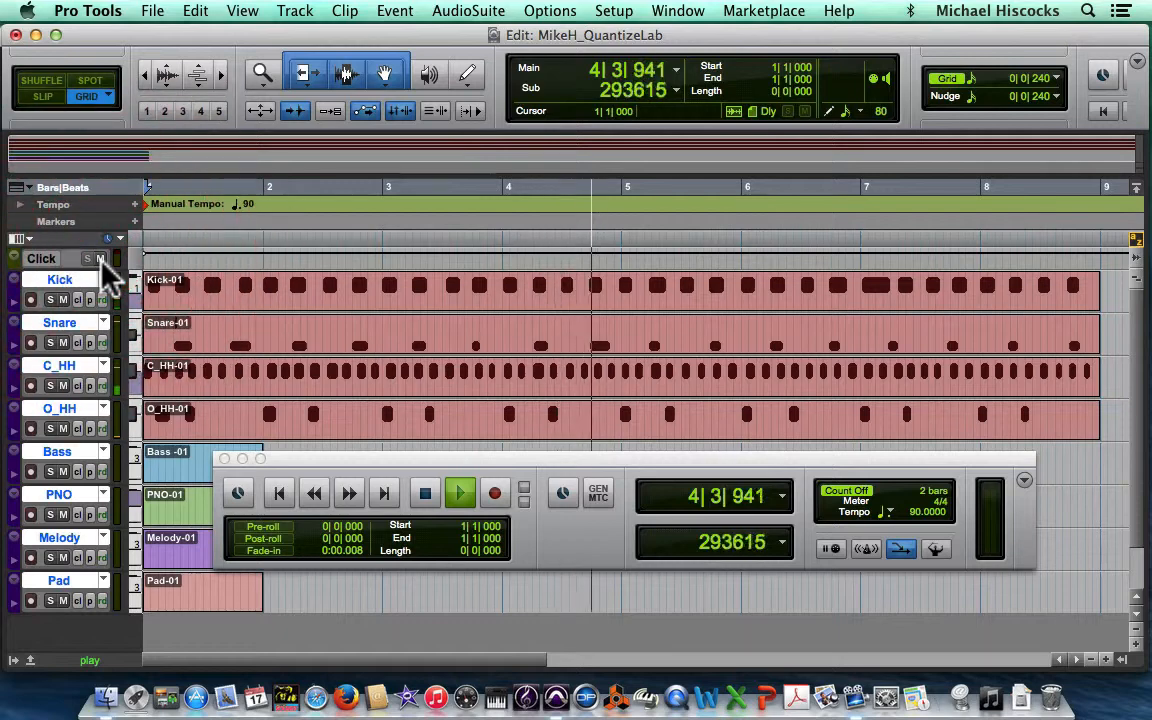
key("space")
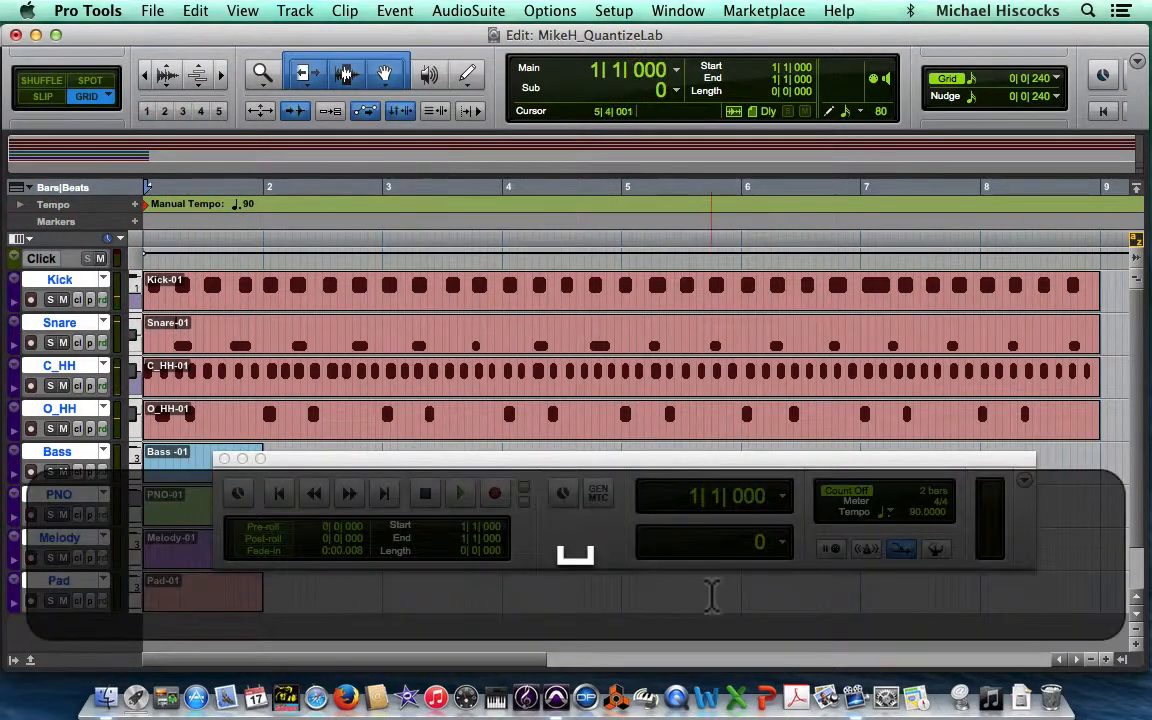
key("Return")
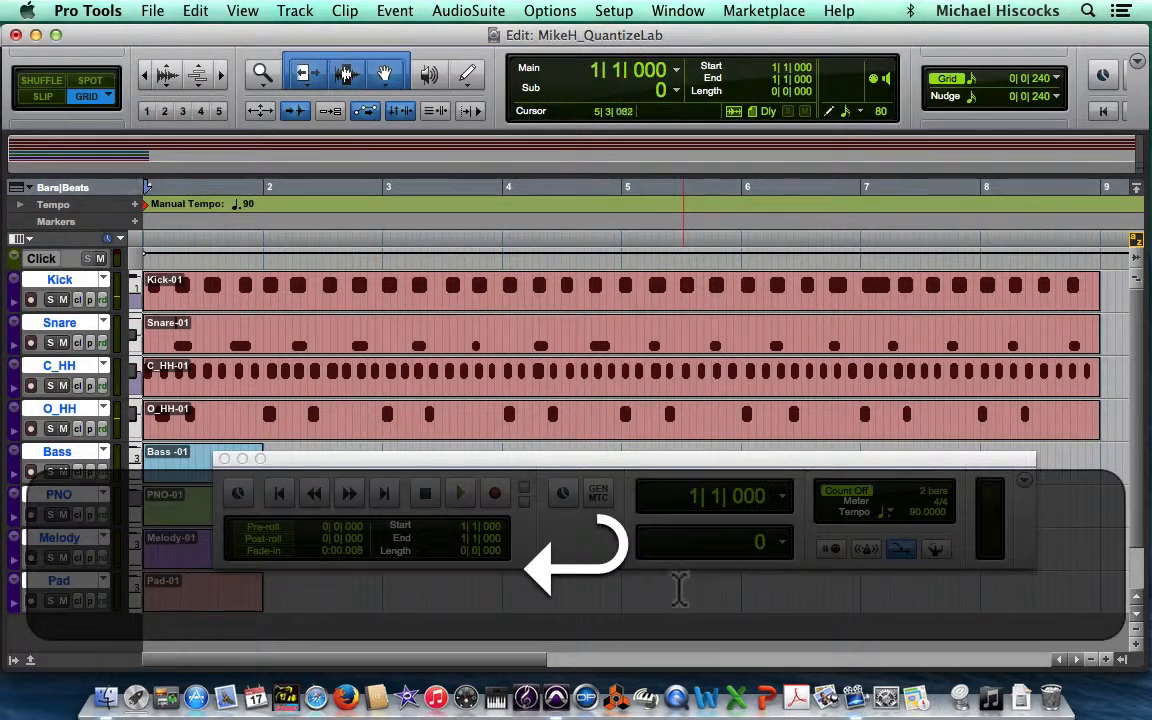
Step: Turn the metronome on and play the session while muting and unmuting the Click track, then stop
left_click(866, 549)
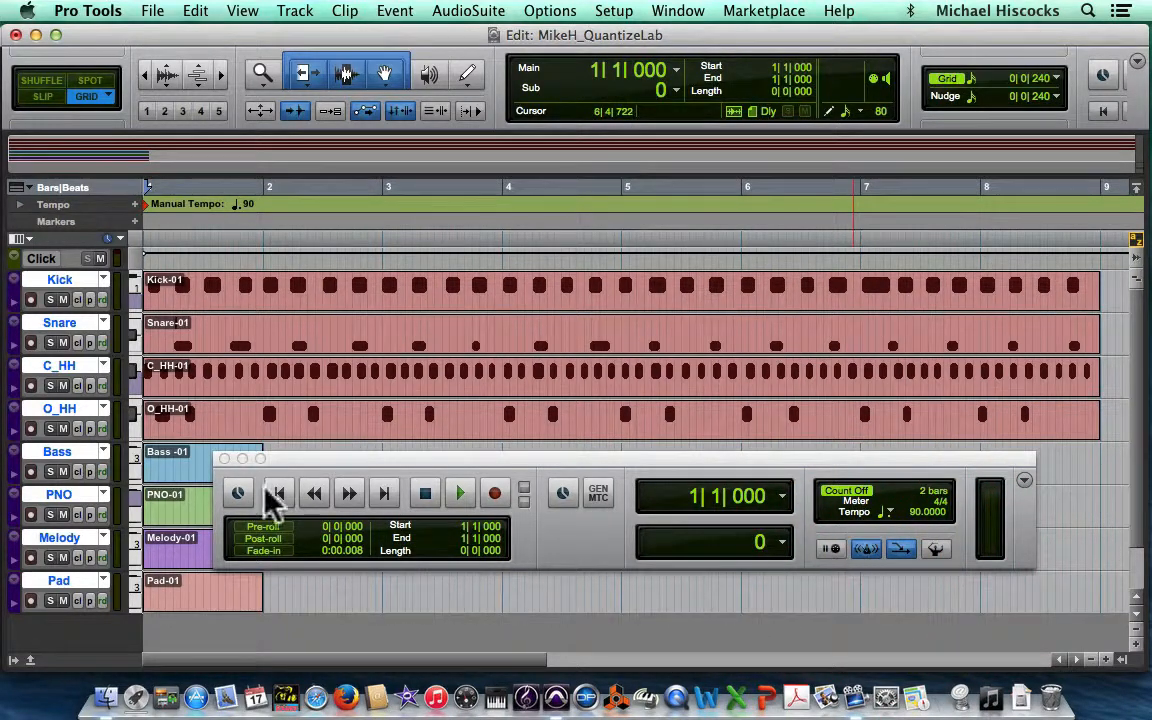
key("Return")
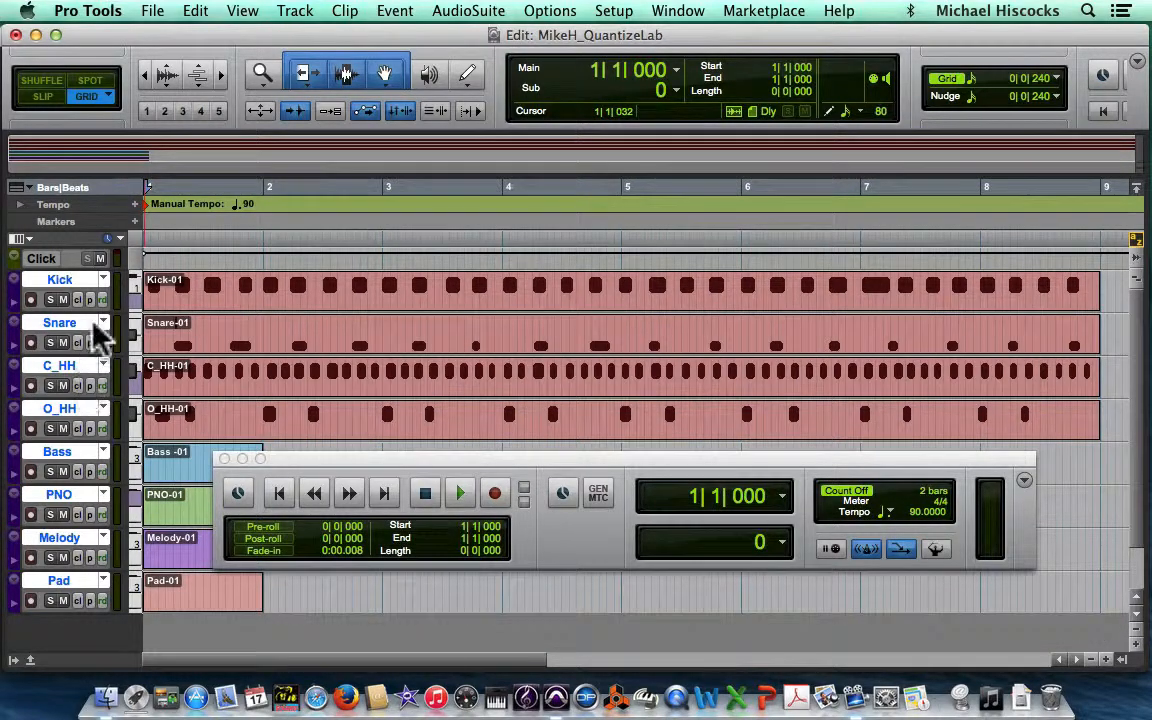
key("space")
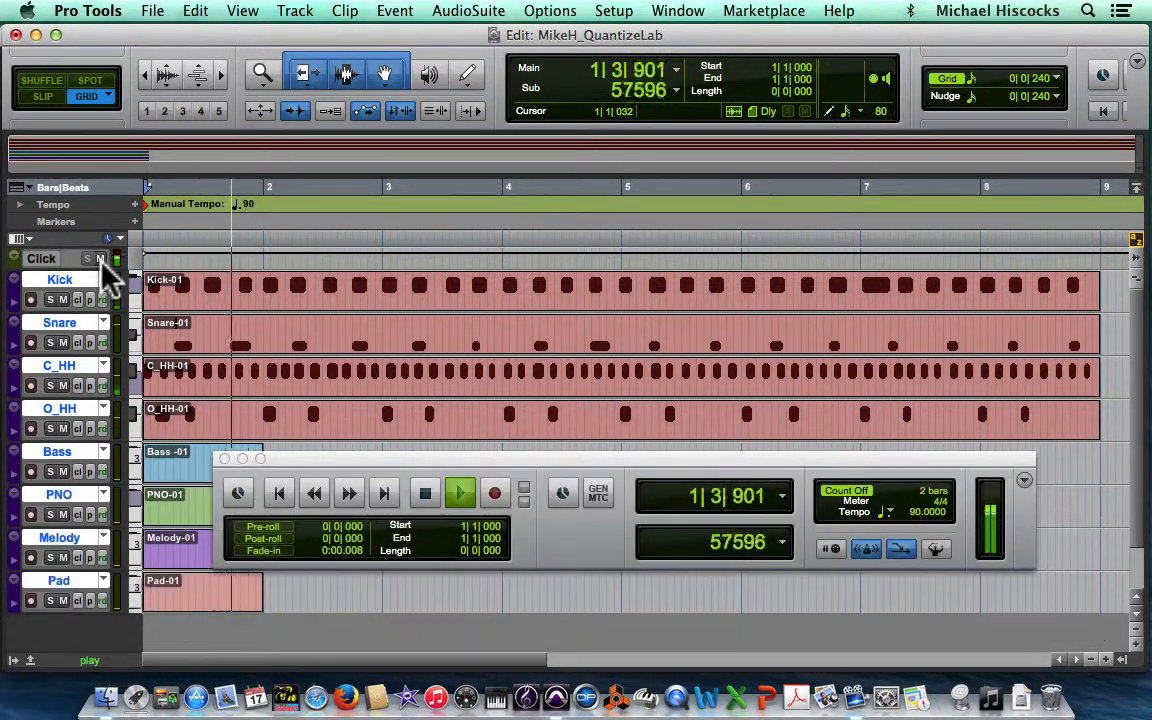
left_click(101, 259)
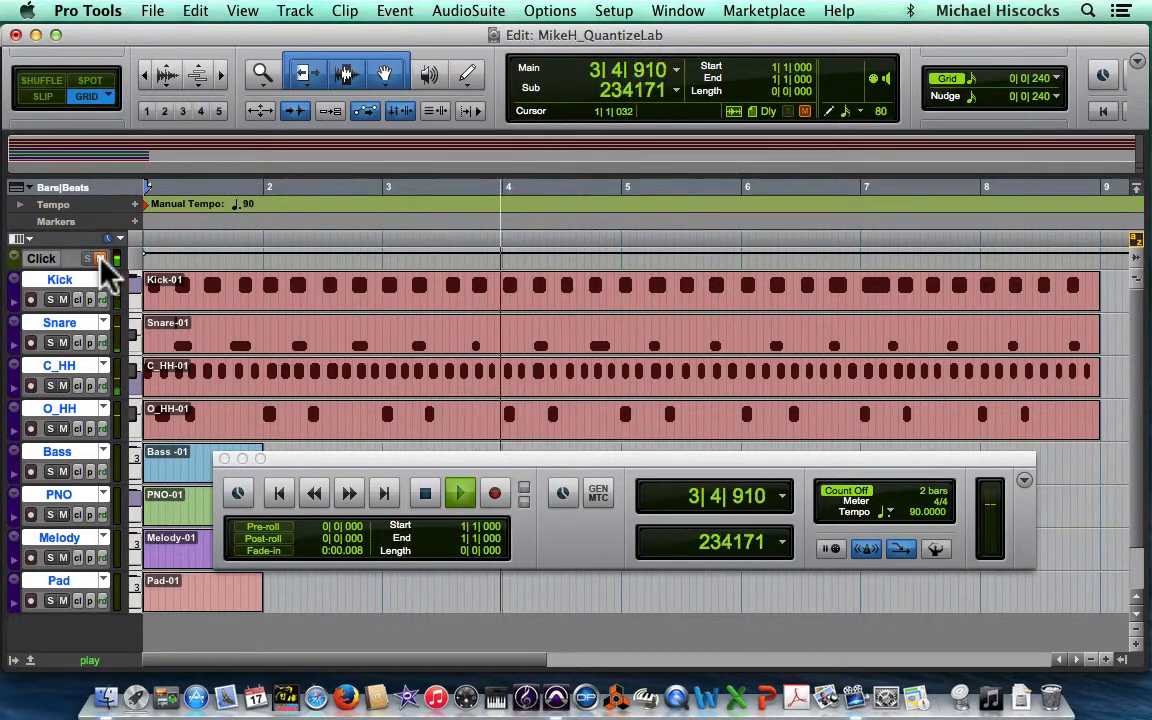
left_click(101, 259)
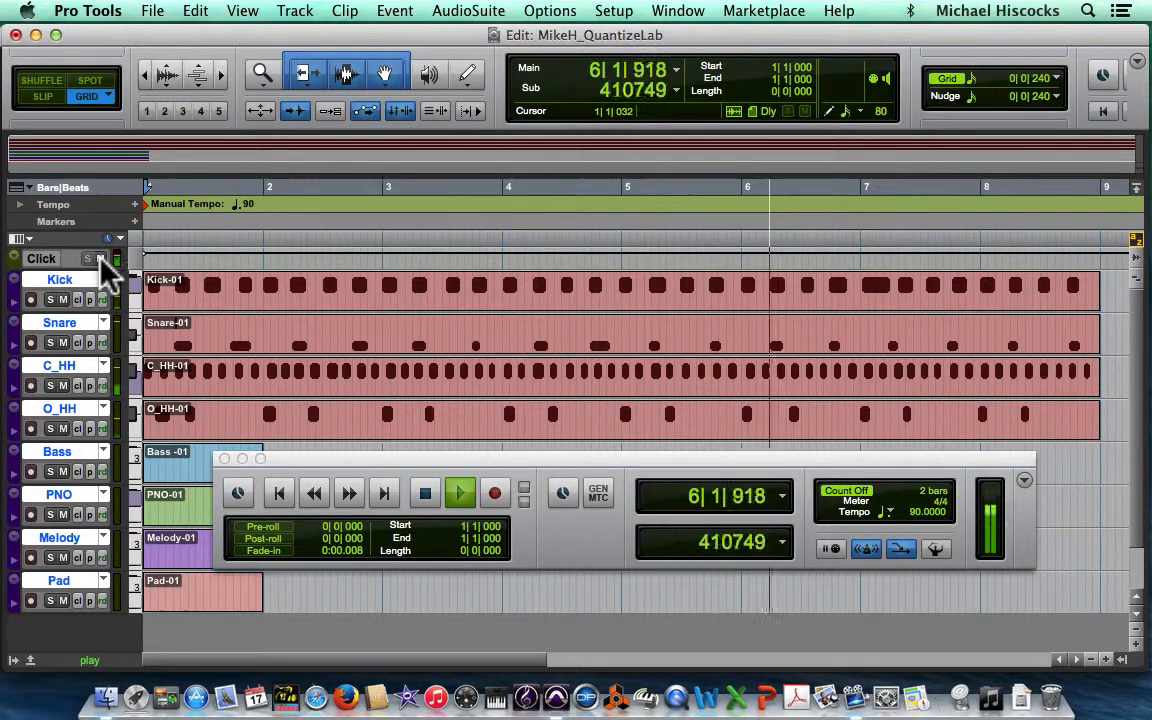
key("space")
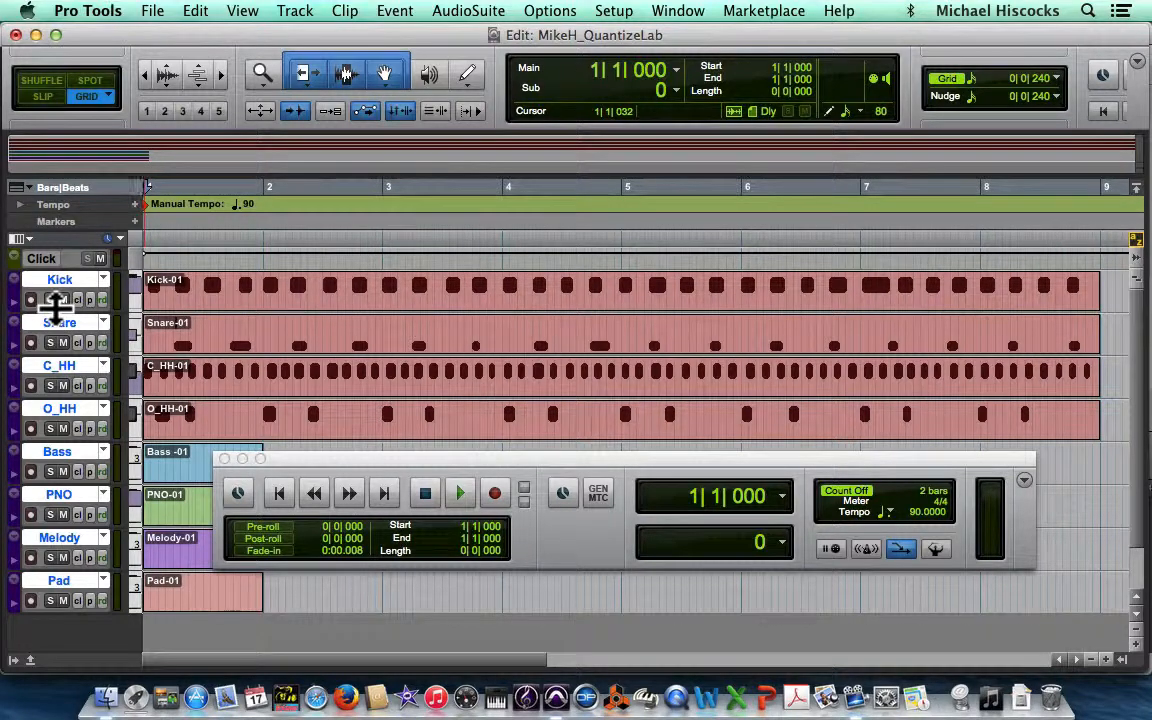
Step: Open the Mix window to inspect the channel strips, then switch back to the Edit window
key("super")
key("super+equal")
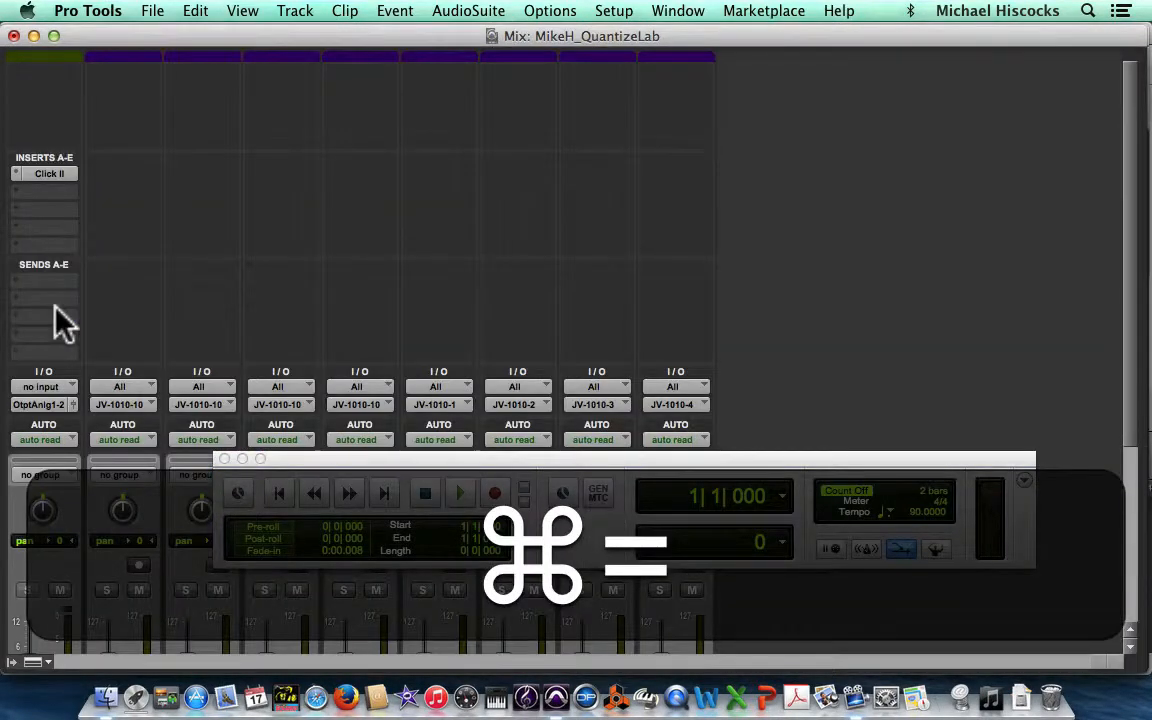
scroll(115, 430, "down", 5)
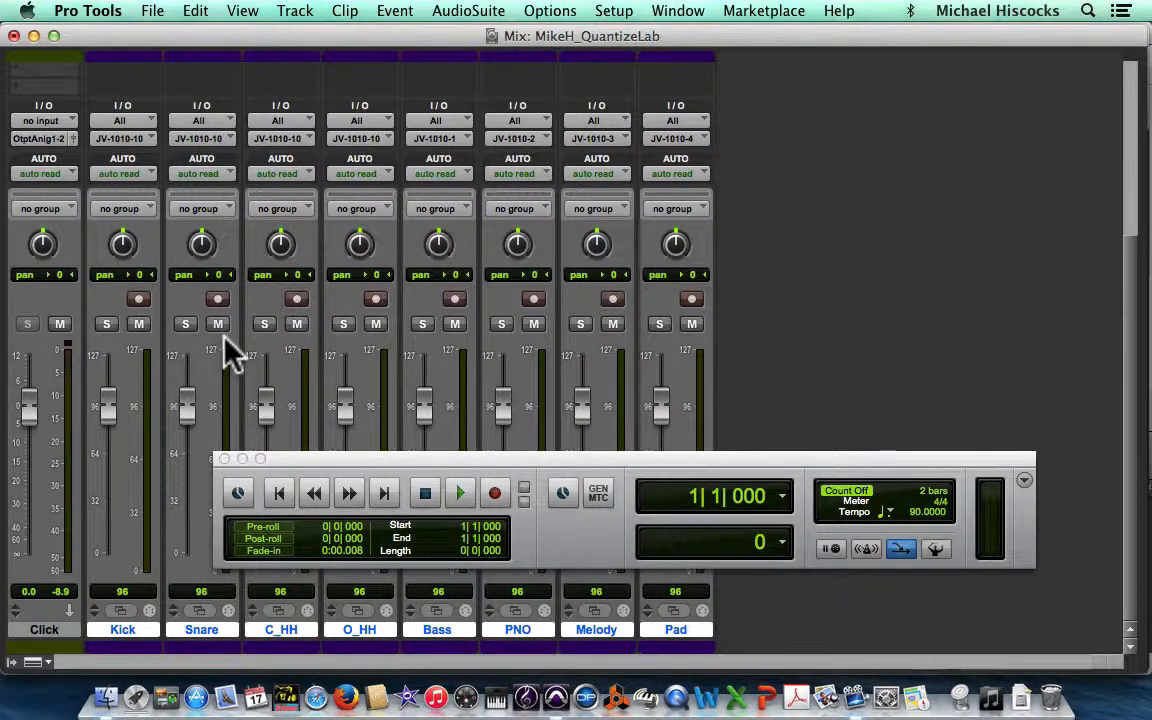
key("super")
key("super+equal")
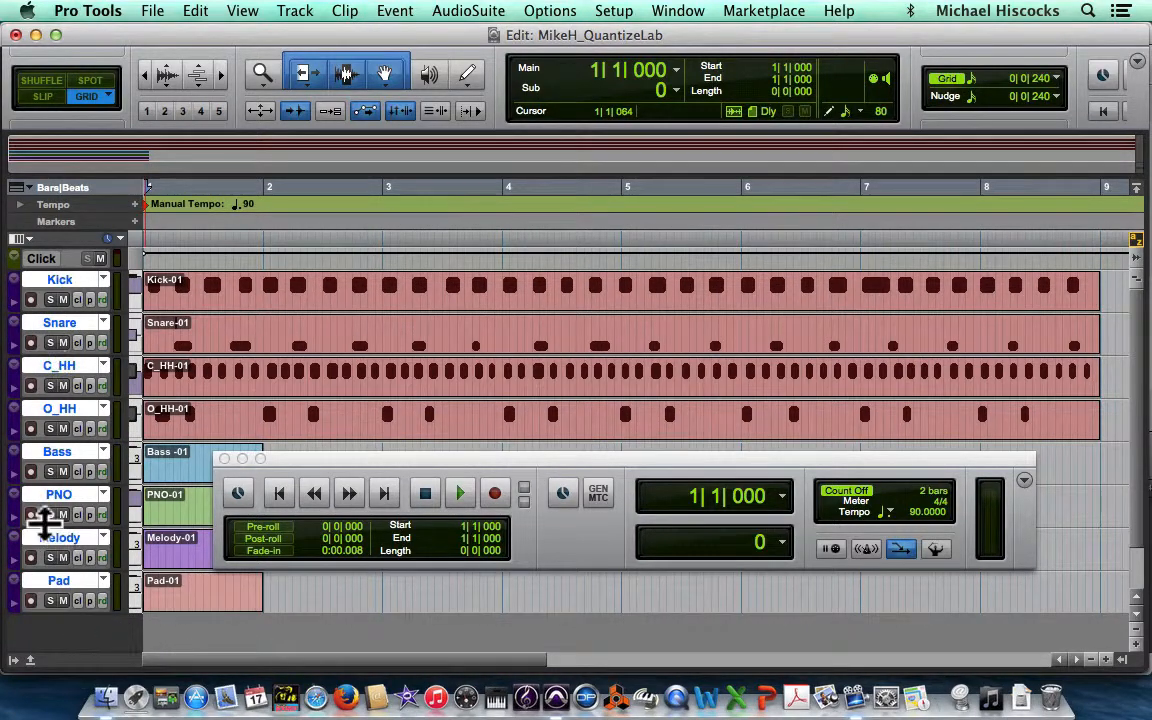
Step: Solo the Kick track and play it back against the metronome, then stop
left_click(50, 300)
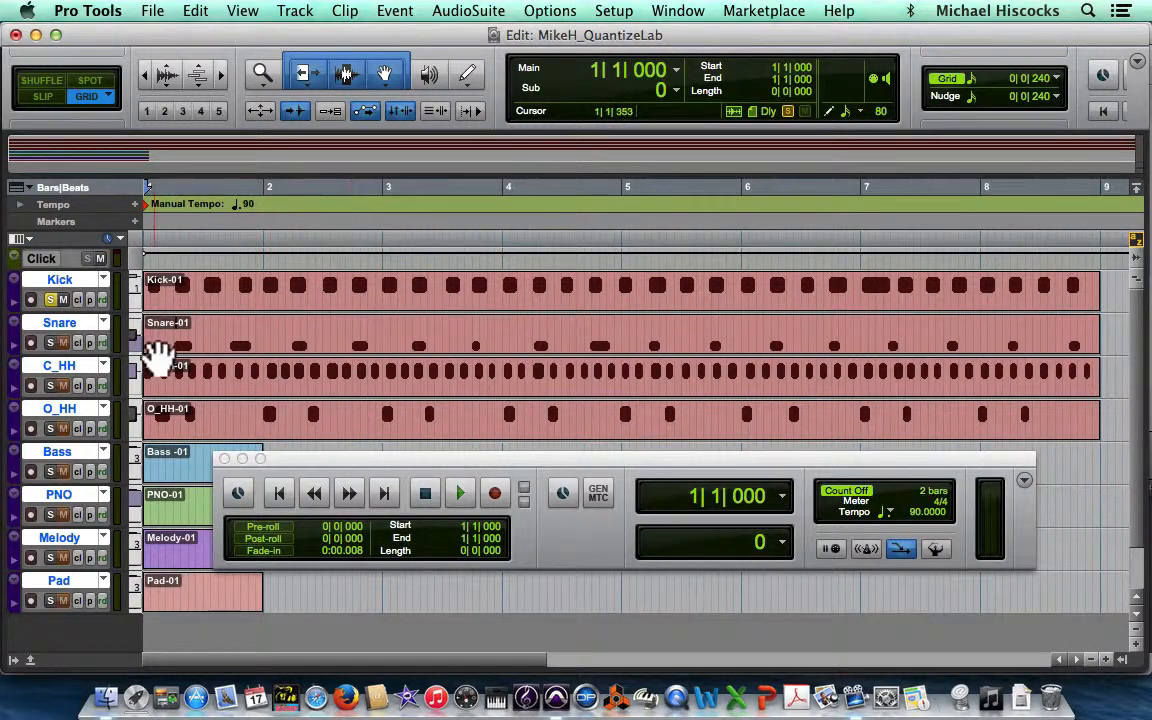
key("space")
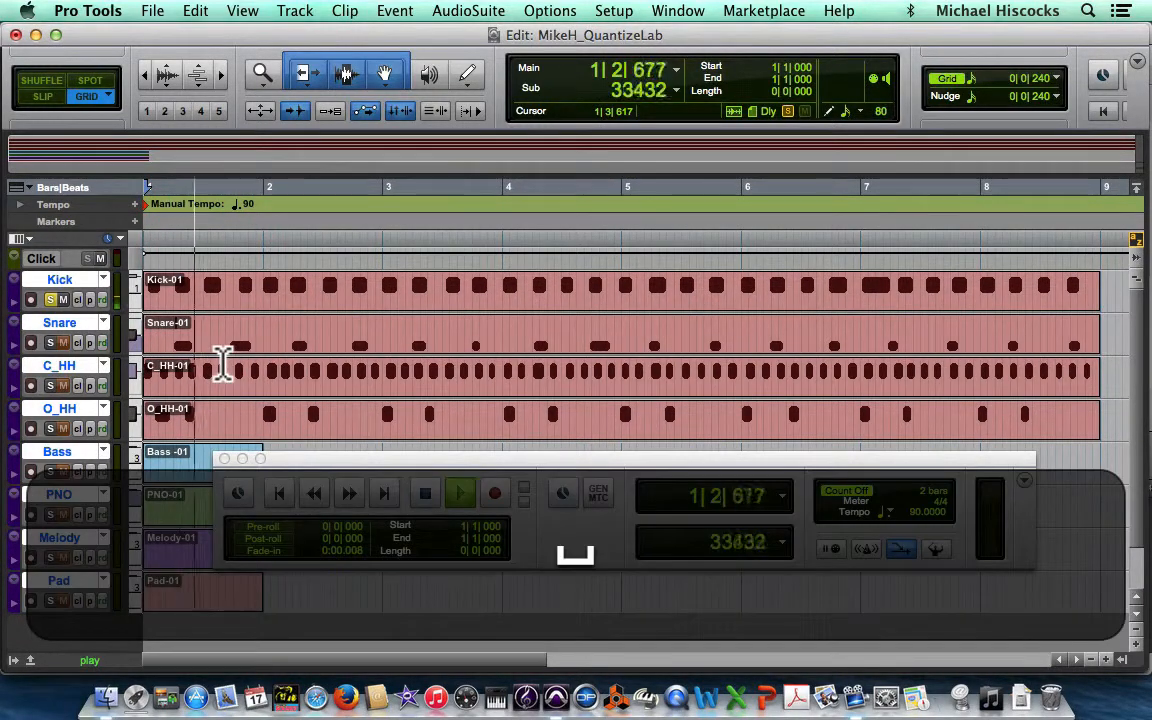
left_click(868, 550)
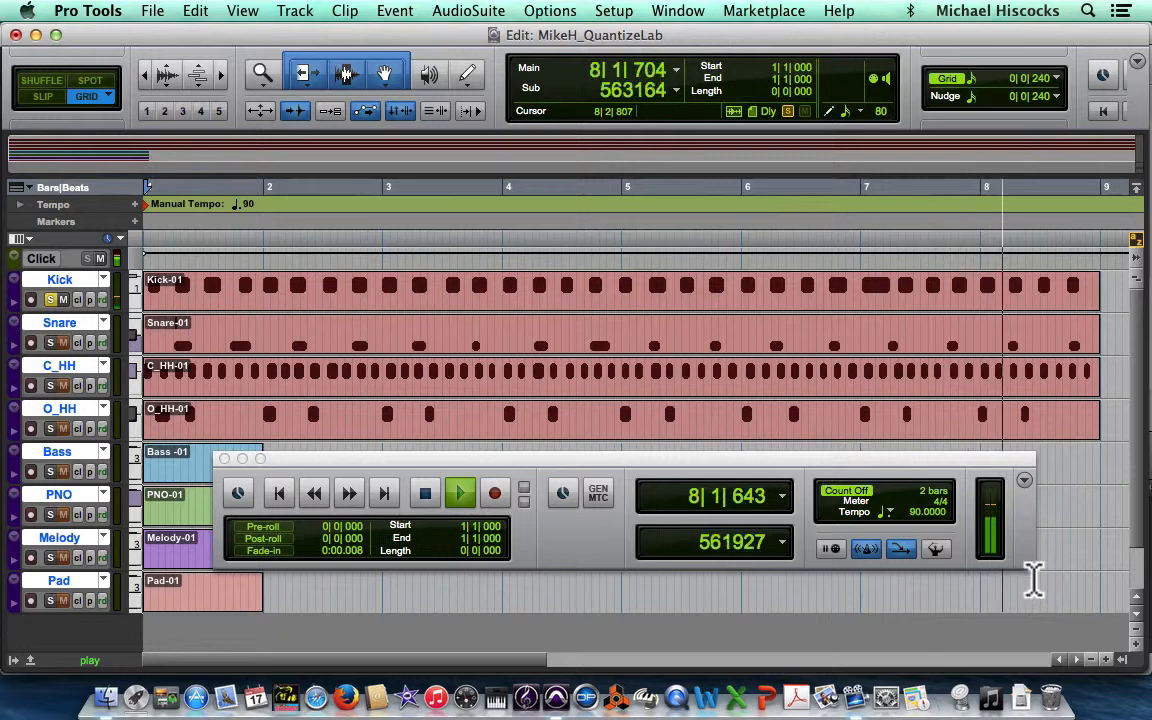
key("space")
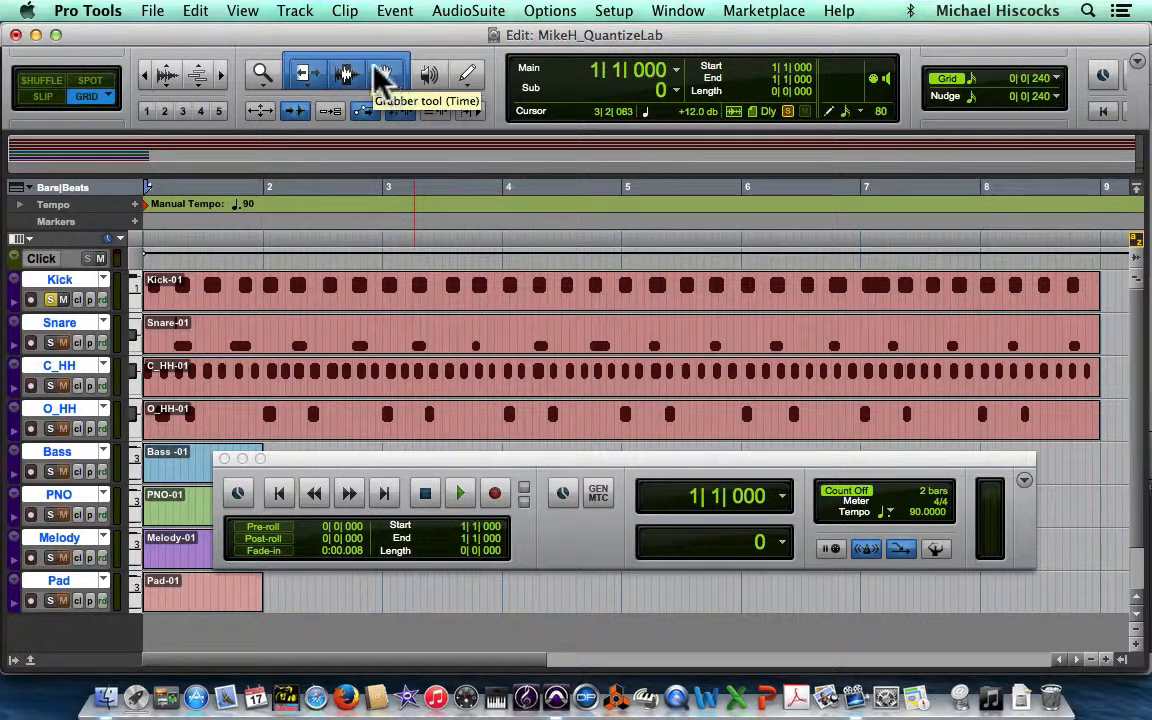
Step: Re-enable the Smart Tool and select the whole Kick-01 clip
left_click(347, 74)
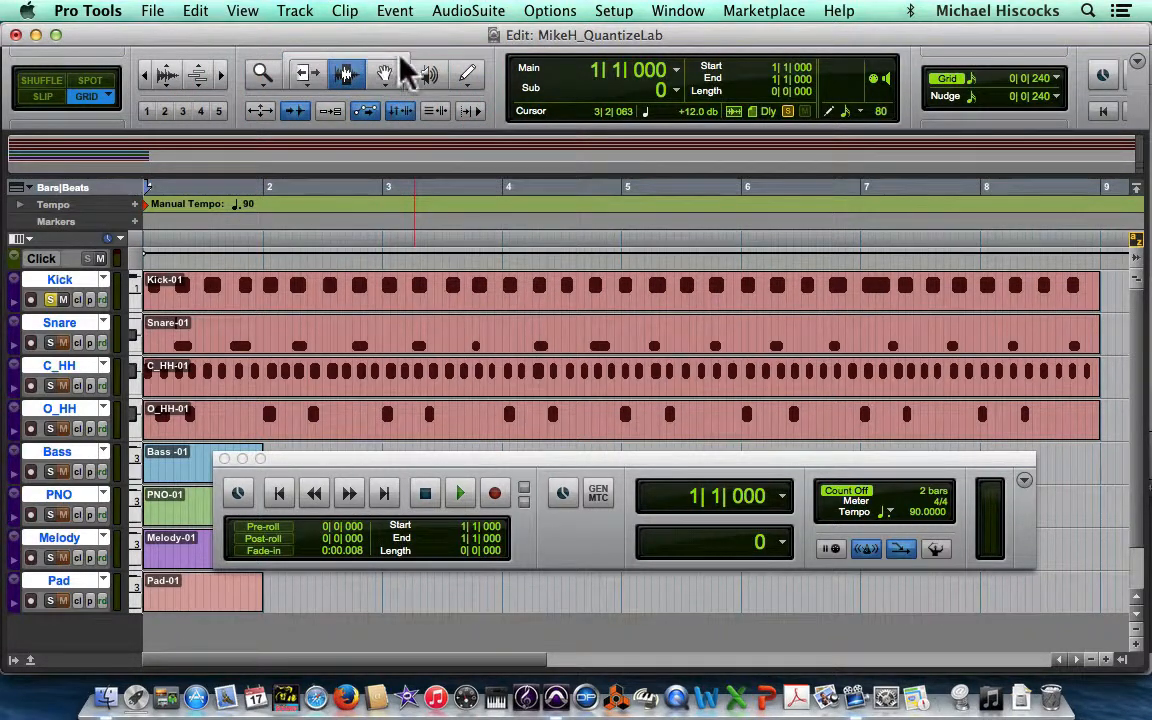
left_click(343, 56)
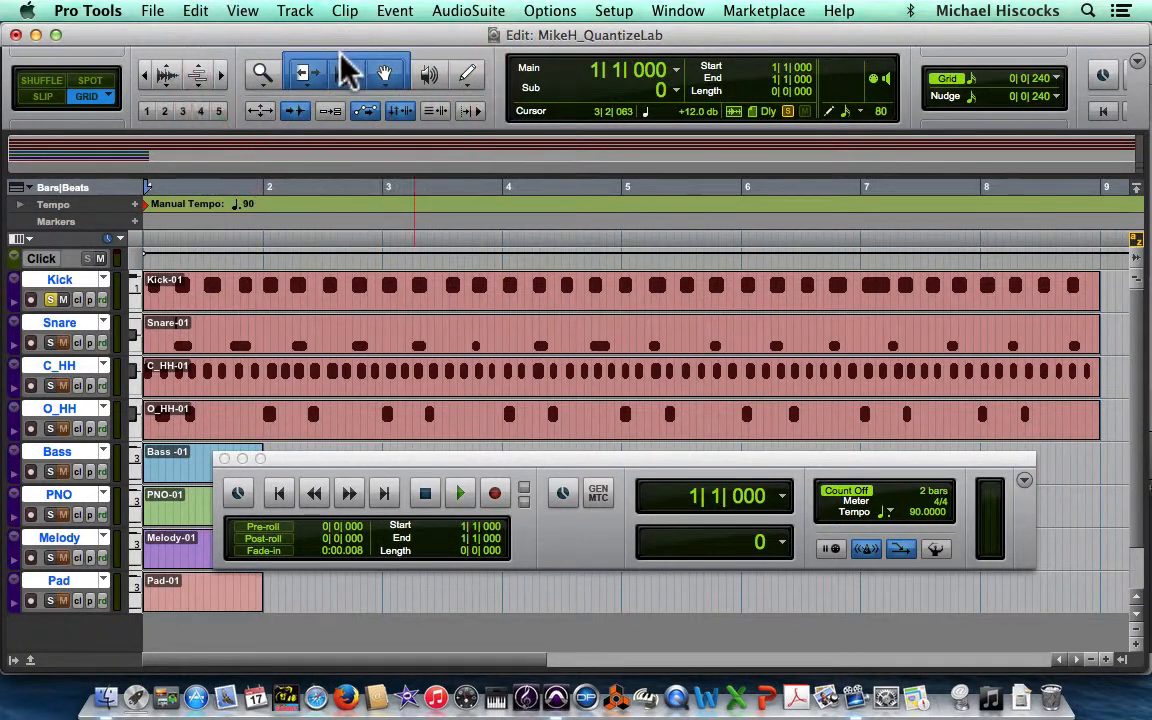
left_click(593, 310)
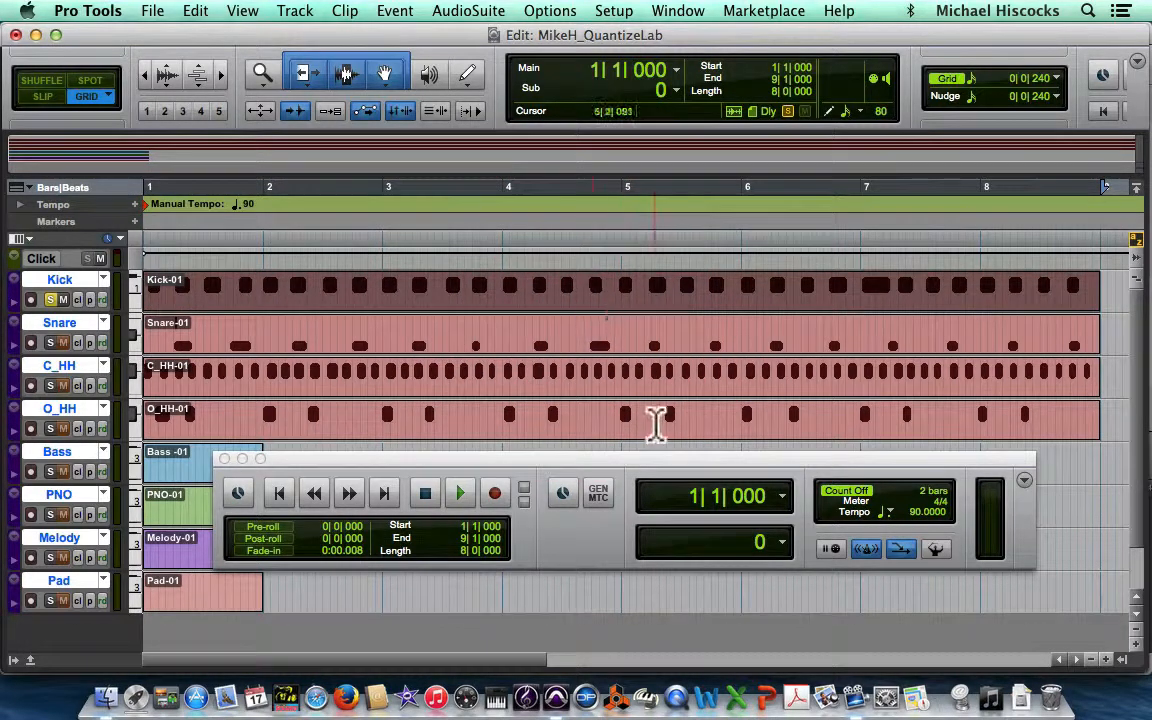
Step: Move the Transport window aside and start playback of the selected Kick clip
left_click_drag(507, 462, 539, 474)
left_click(496, 505)
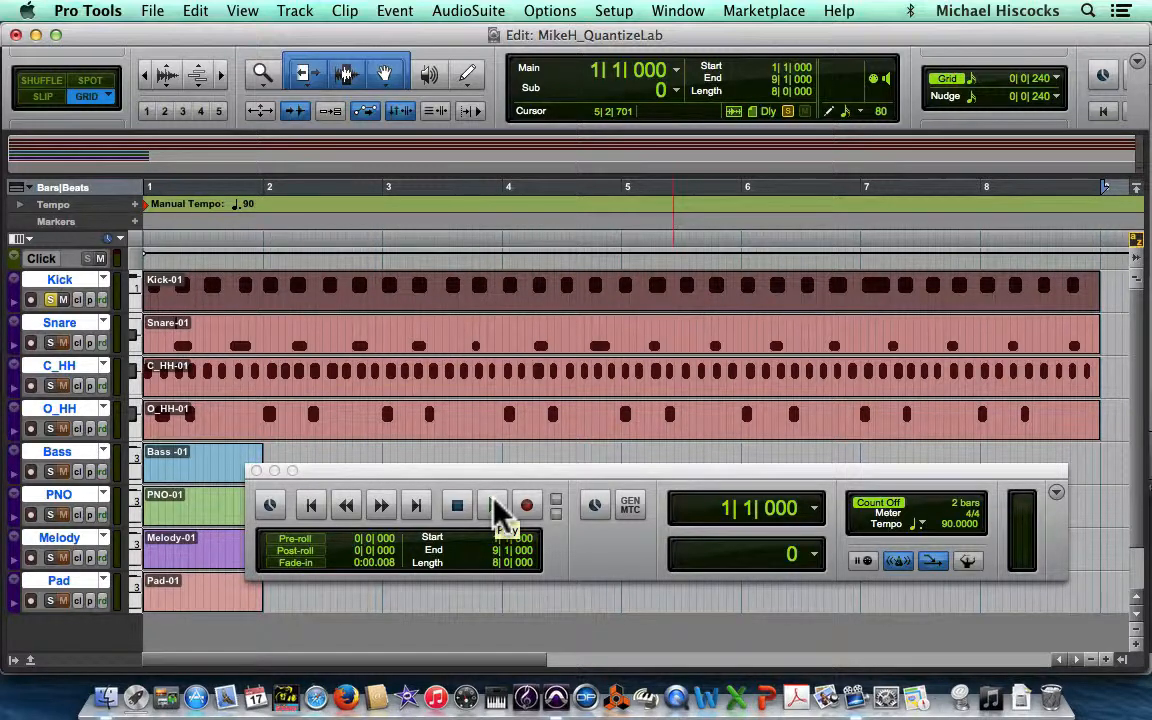
Step: Switch the play button to Loop playback, loop-play the selected Kick clip, then stop
left_click(501, 515)
right_click(494, 512)
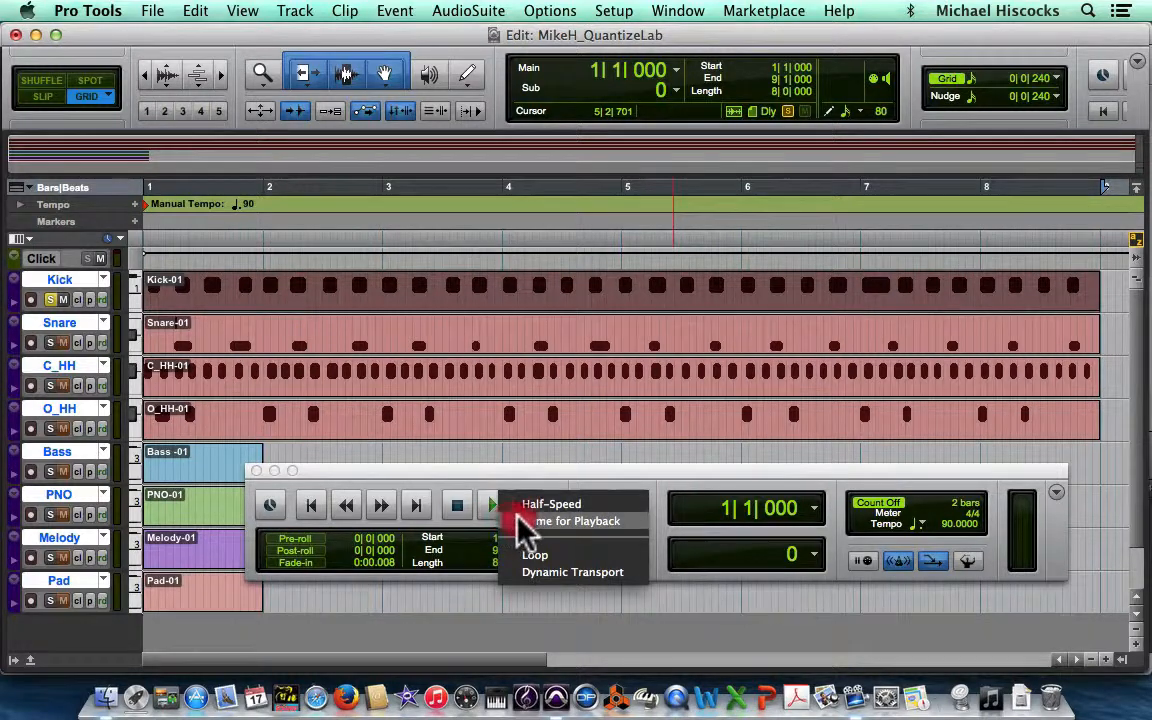
left_click(555, 557)
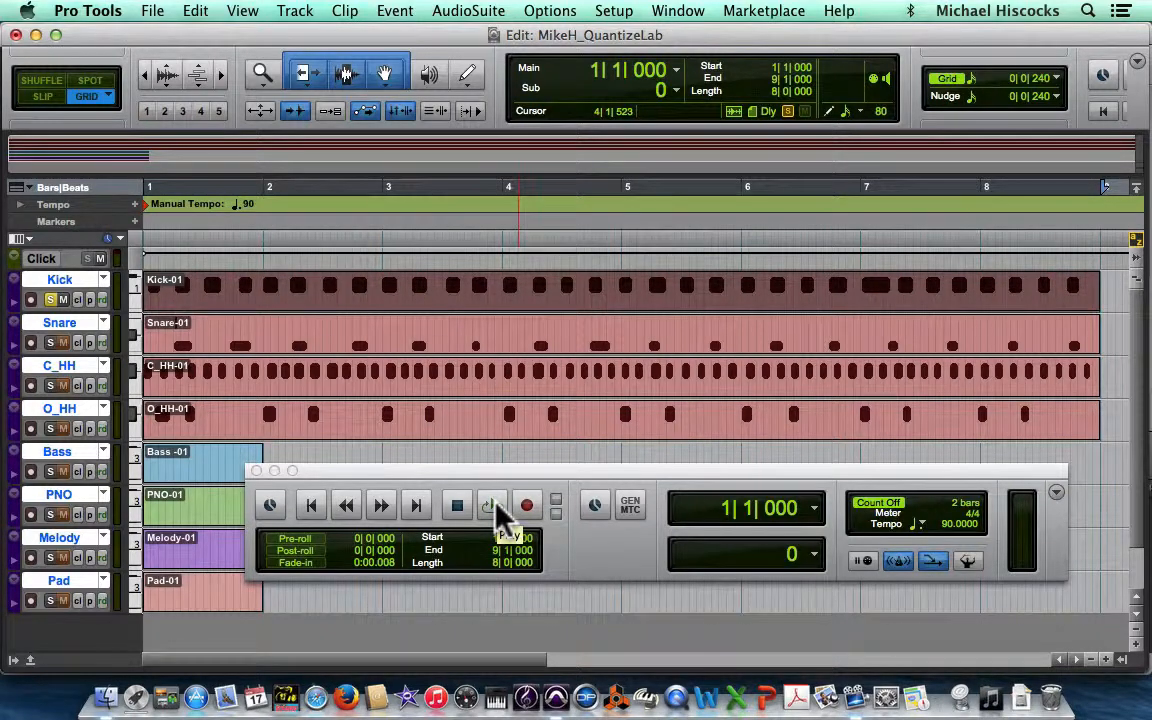
left_click(496, 505)
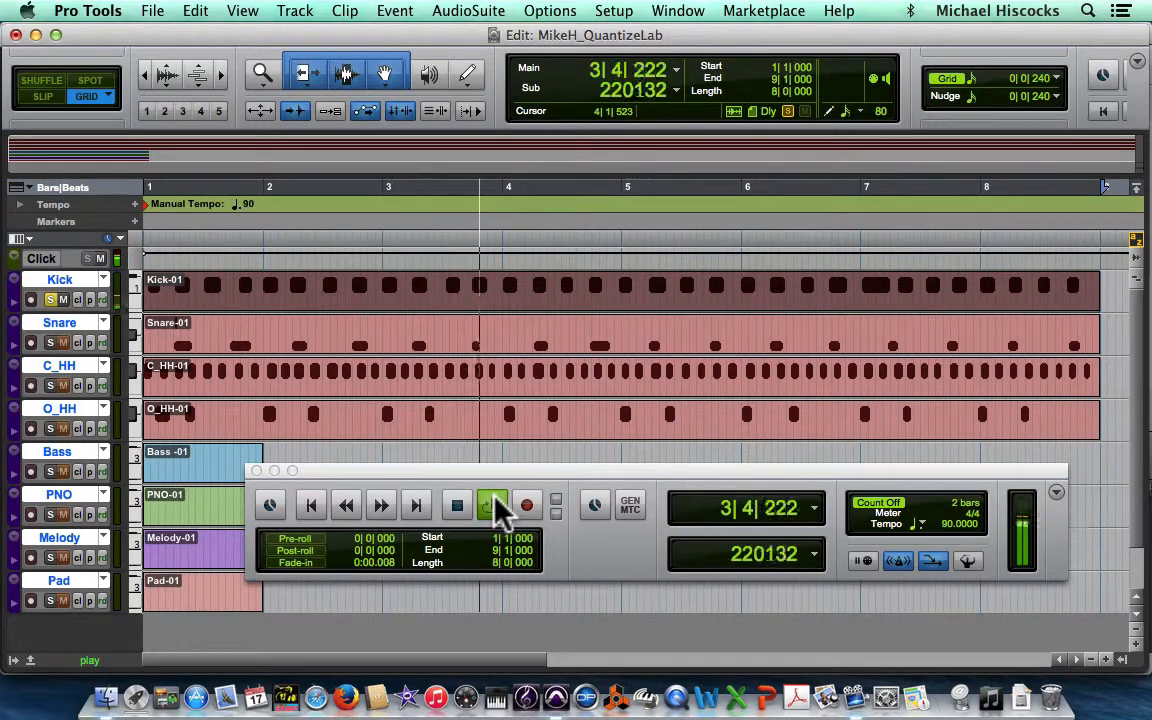
key("space")
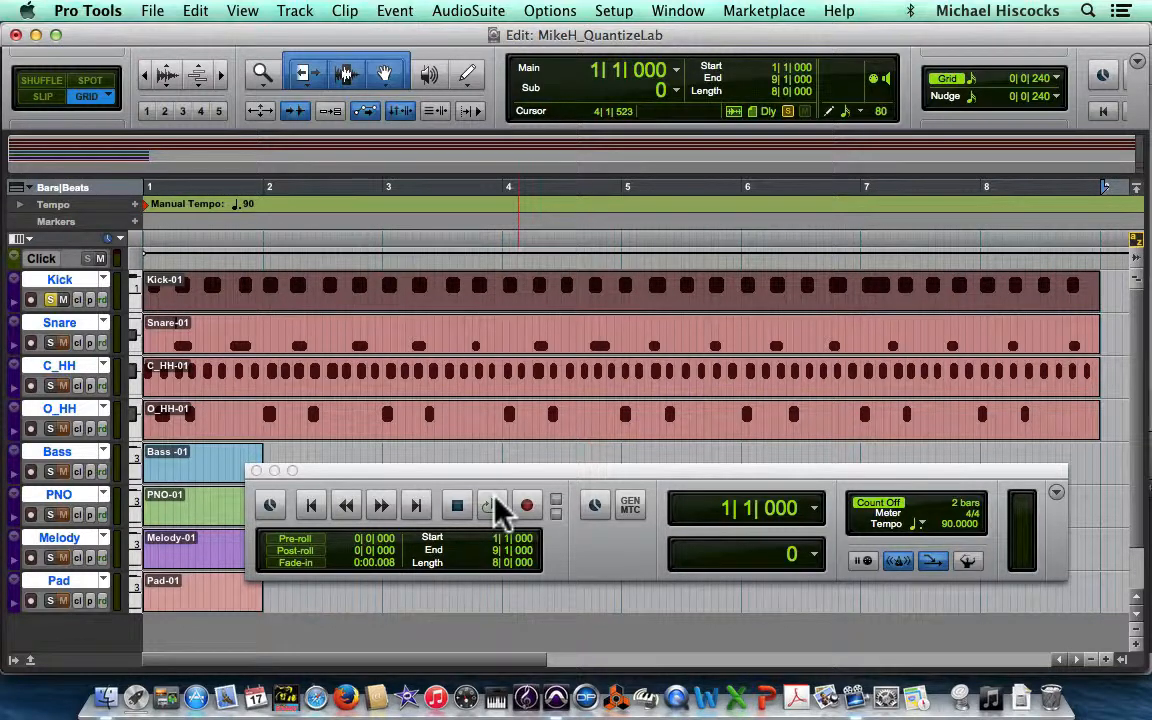
Step: Zoom into the Kick track to examine its individual MIDI notes against the grid
left_click(491, 505)
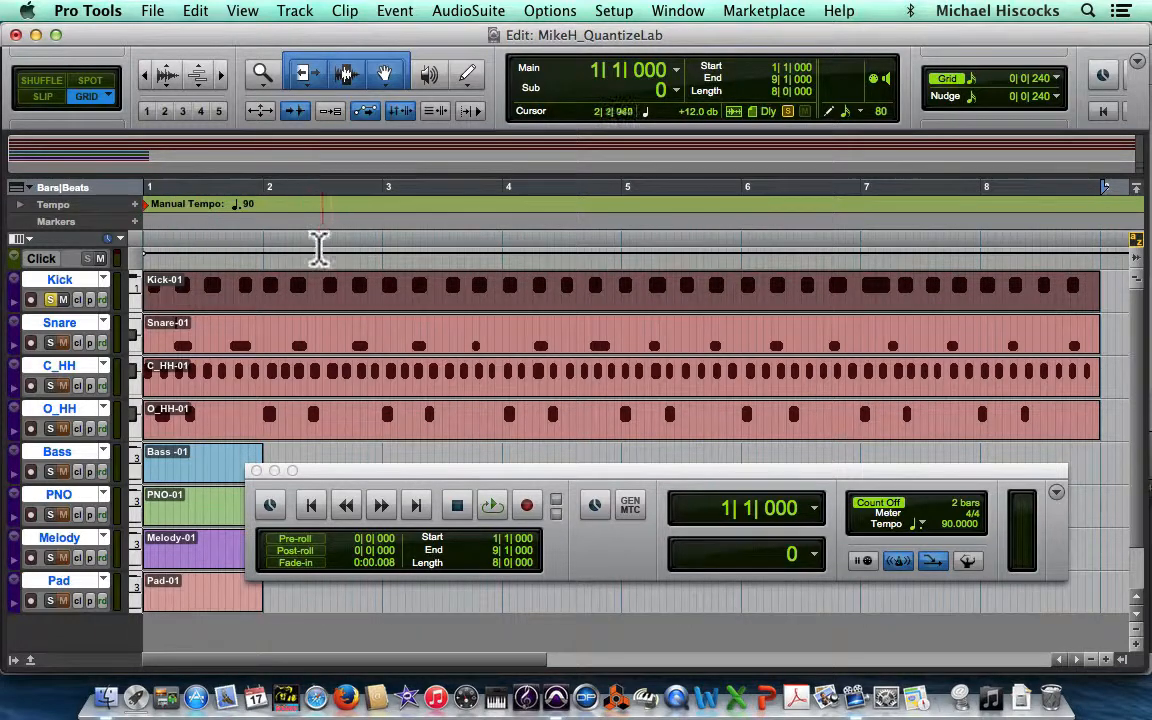
left_click(221, 75)
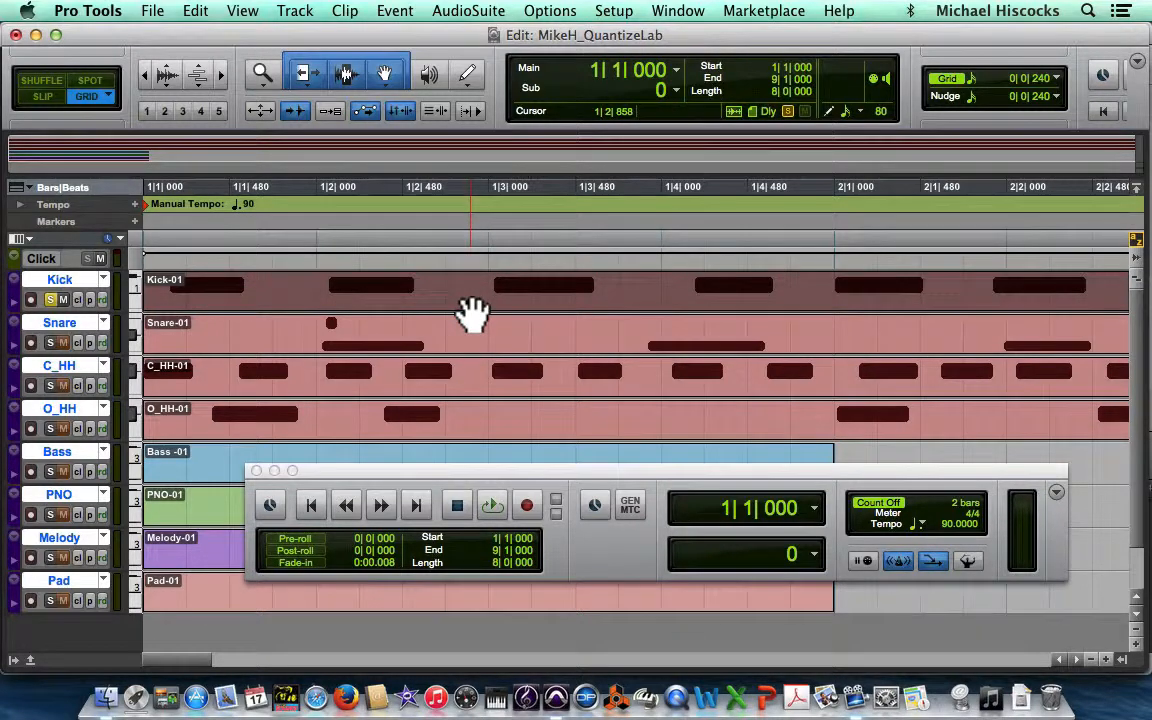
key("e")
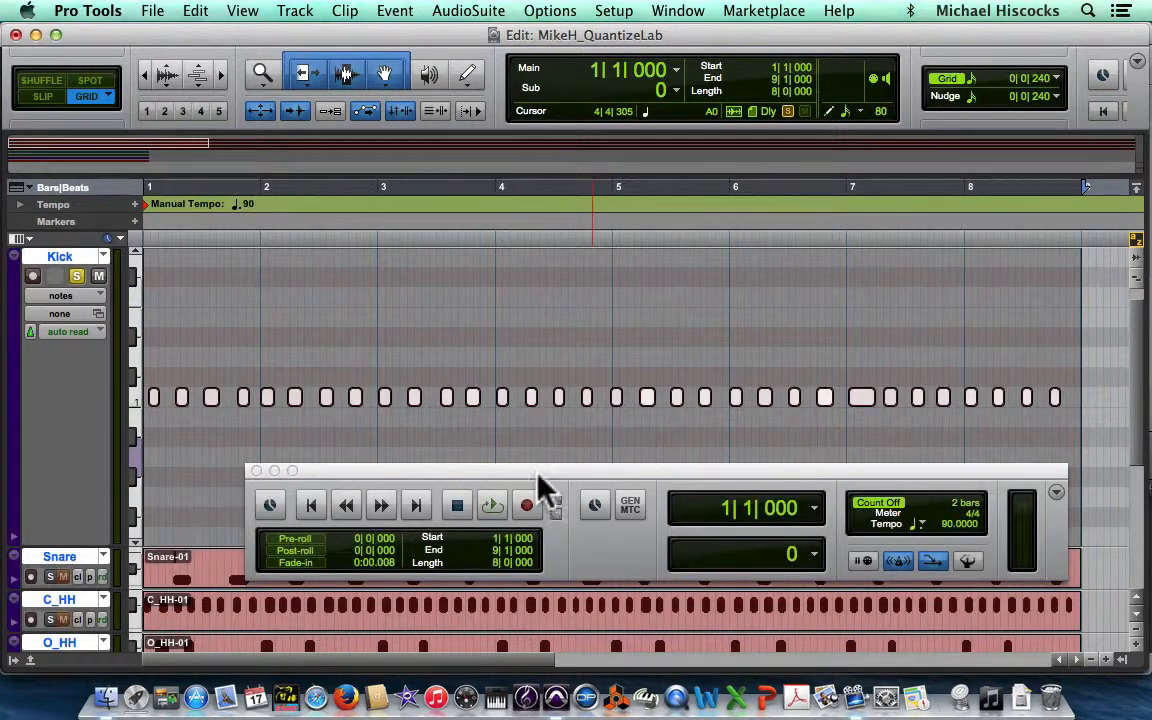
left_click_drag(539, 467, 556, 603)
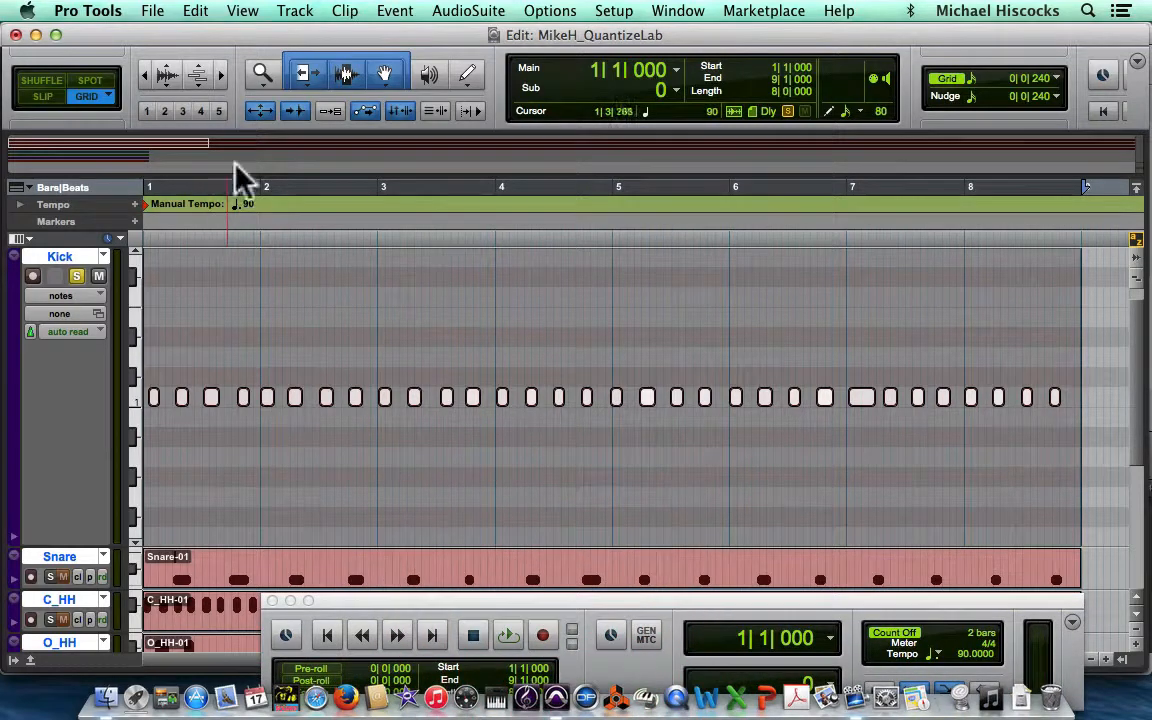
left_click_drag(222, 74, 375, 154)
left_click(375, 178)
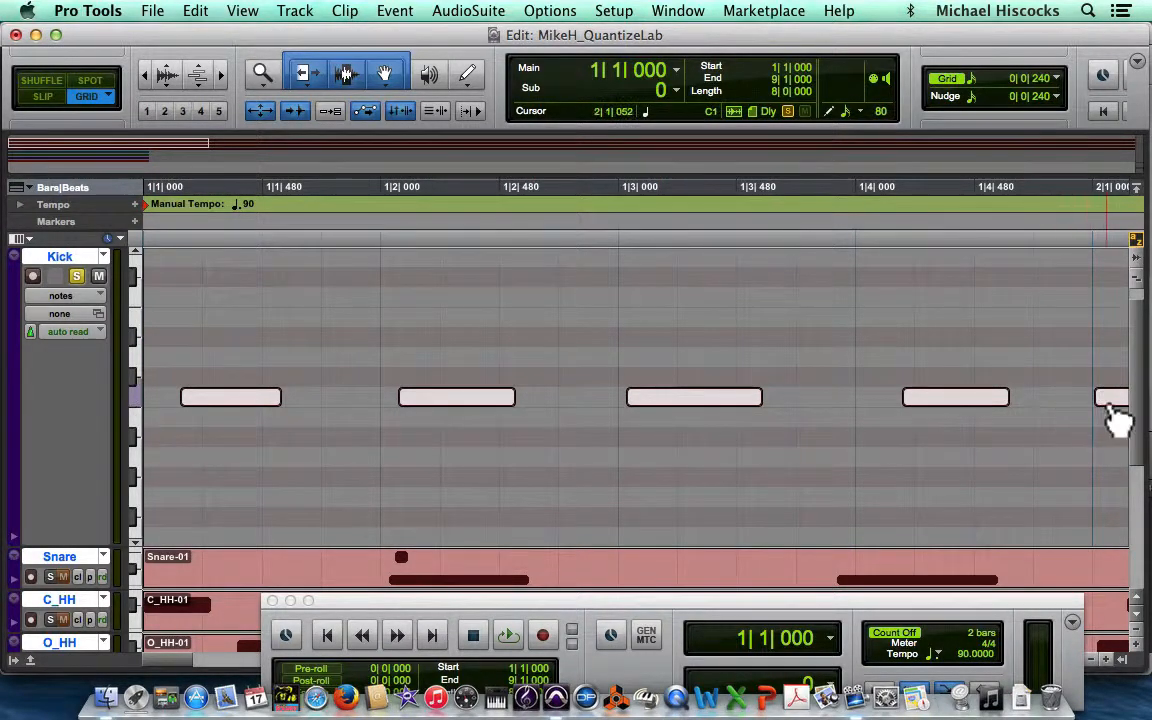
scroll(1075, 419, "right", 10)
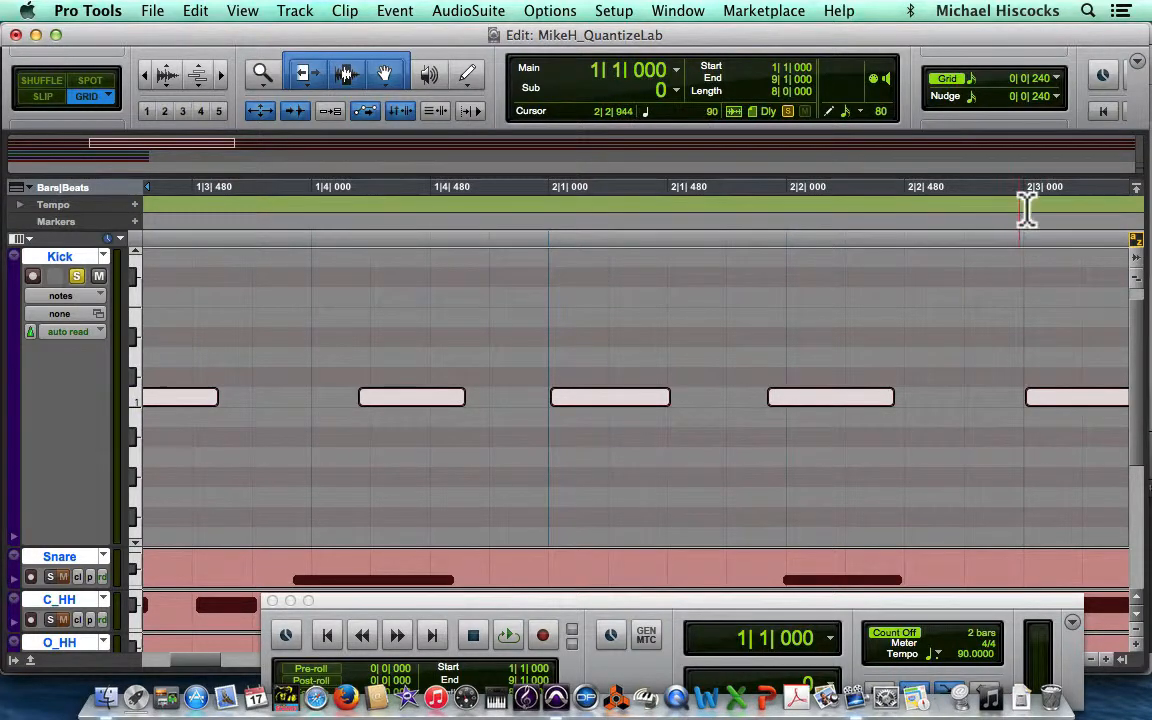
scroll(907, 347, "left", 5)
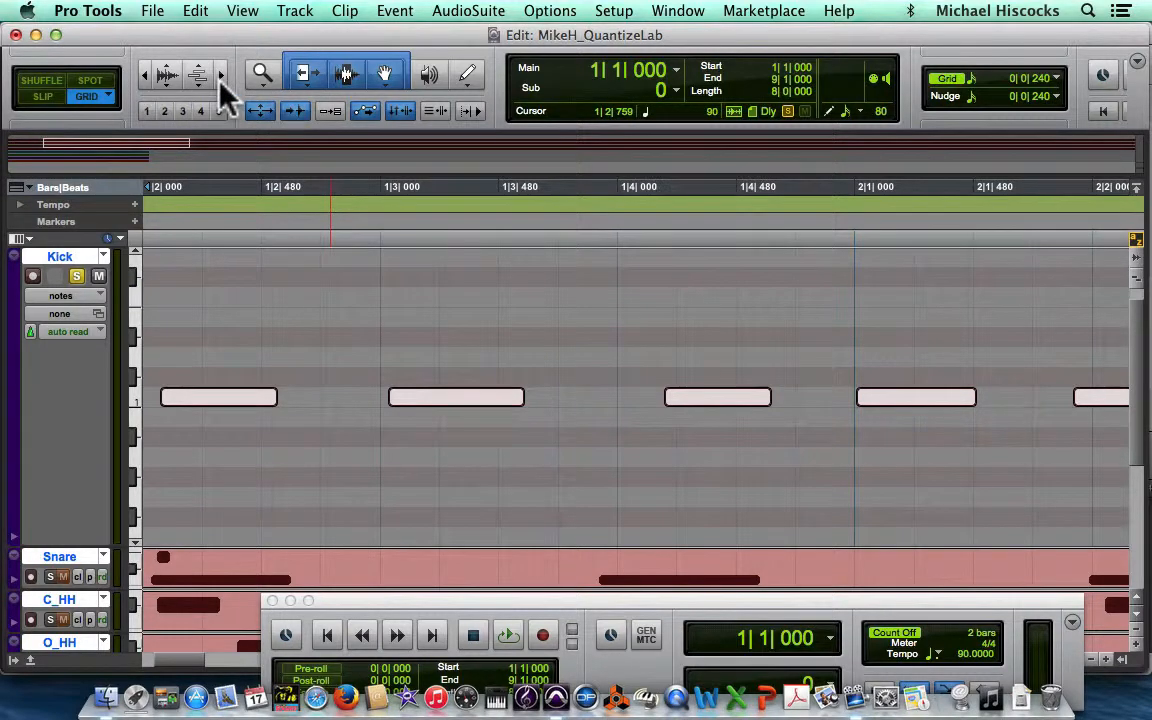
left_click_drag(221, 80, 40, 103)
scroll(565, 352, "down", 3)
scroll(556, 352, "down", 5)
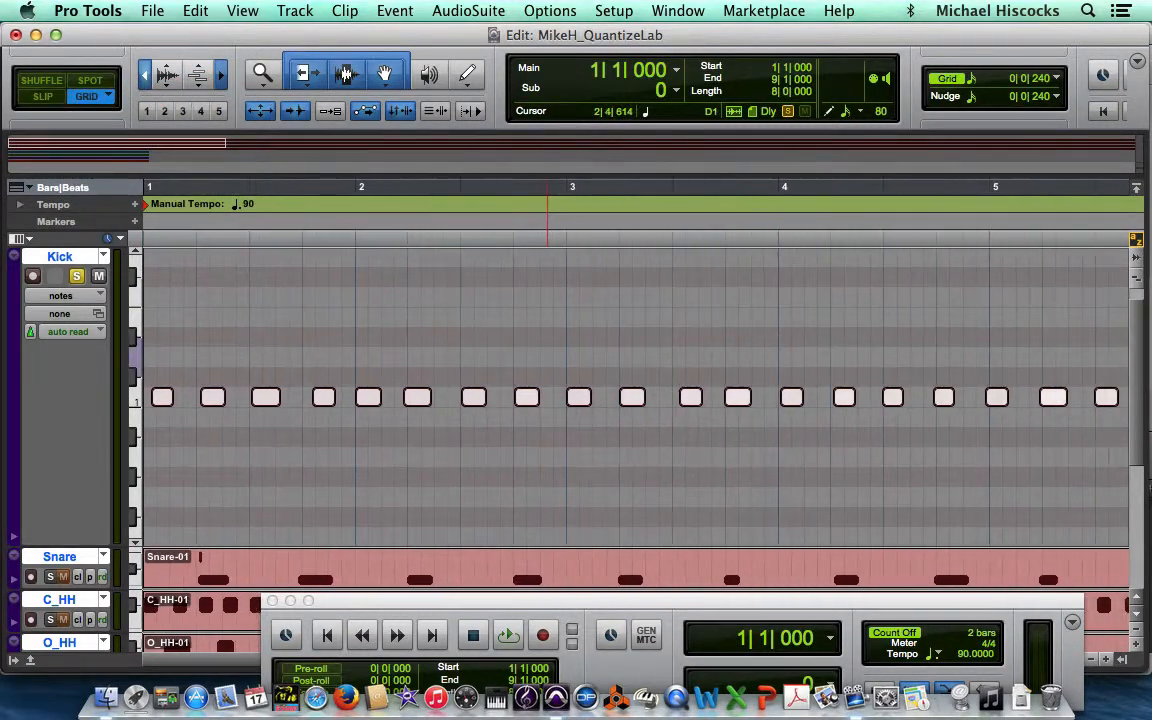
scroll(509, 352, "down", 3)
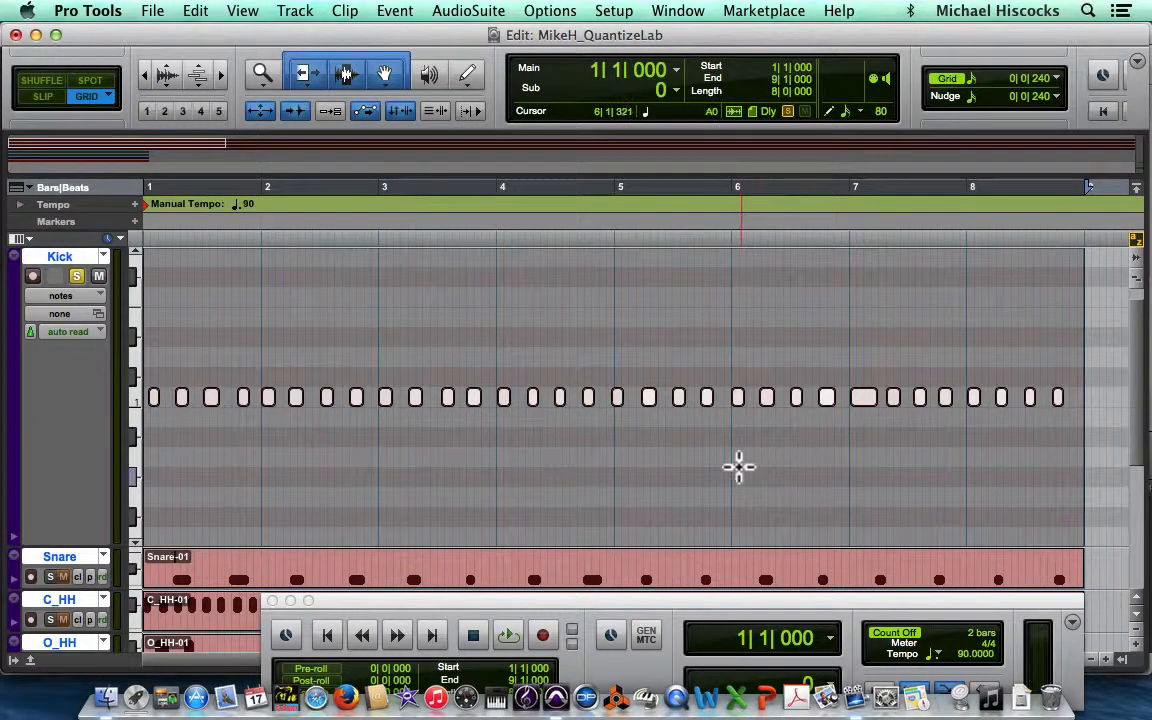
Step: Change the Kick track's view from notes to clips
left_click(58, 298)
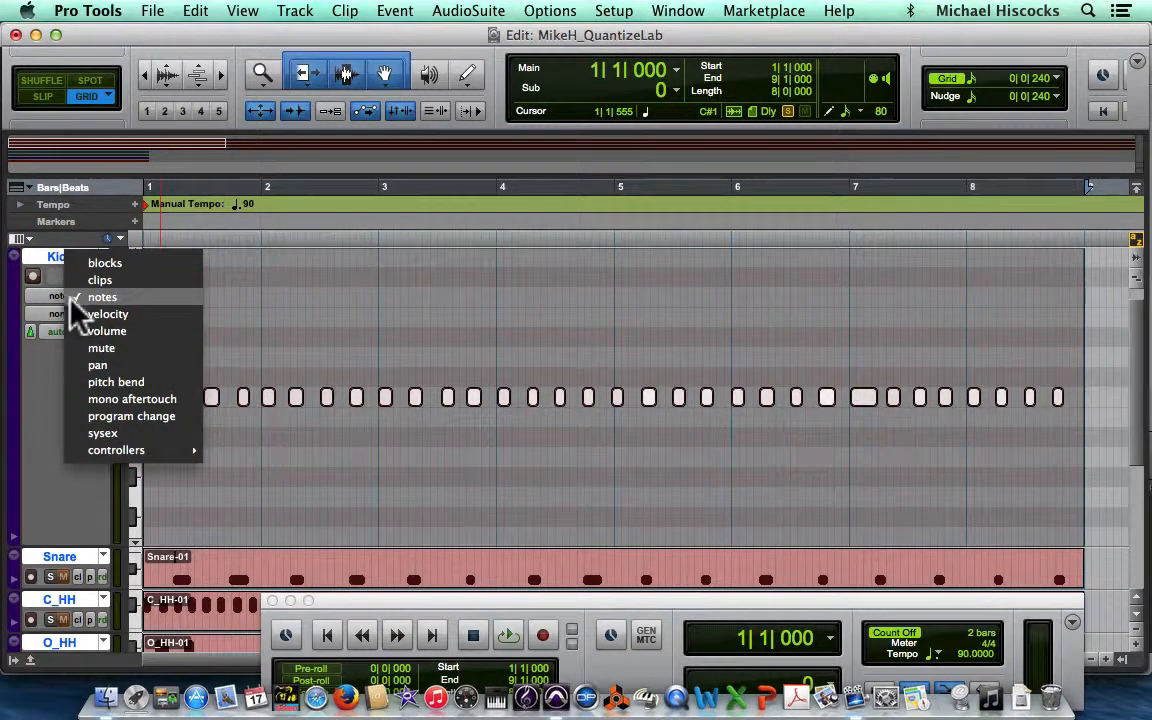
left_click(102, 280)
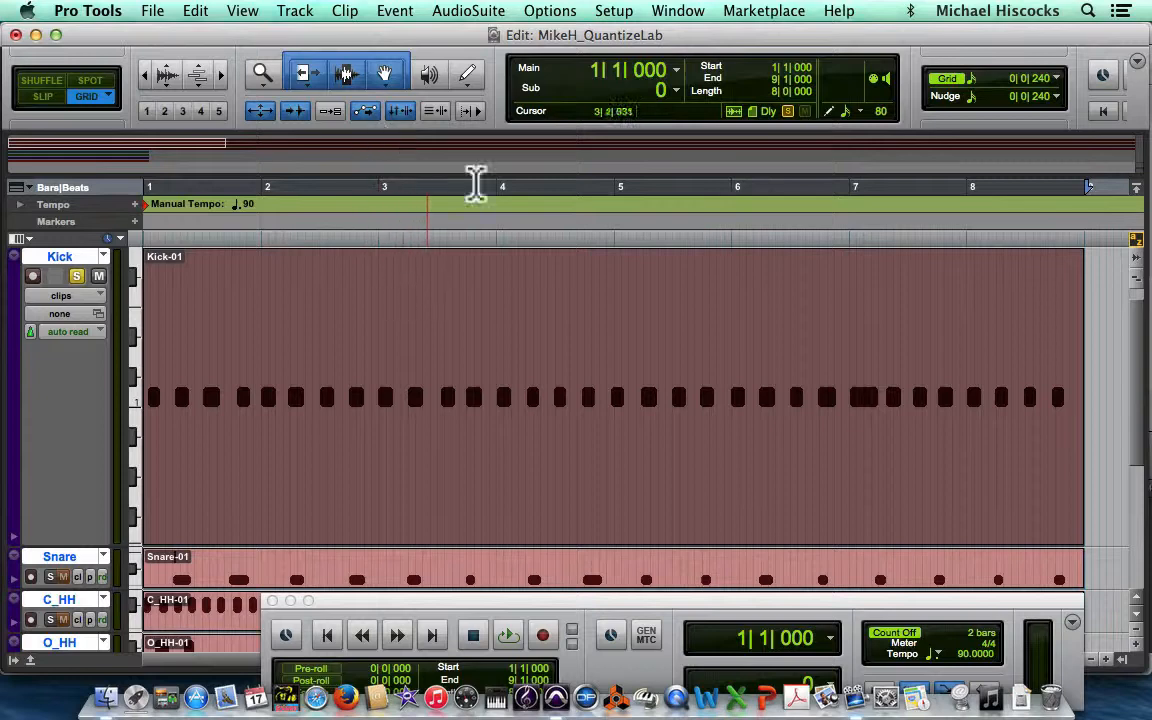
Step: Open the MIDI Editor for the Kick track and close it again
left_click(686, 14)
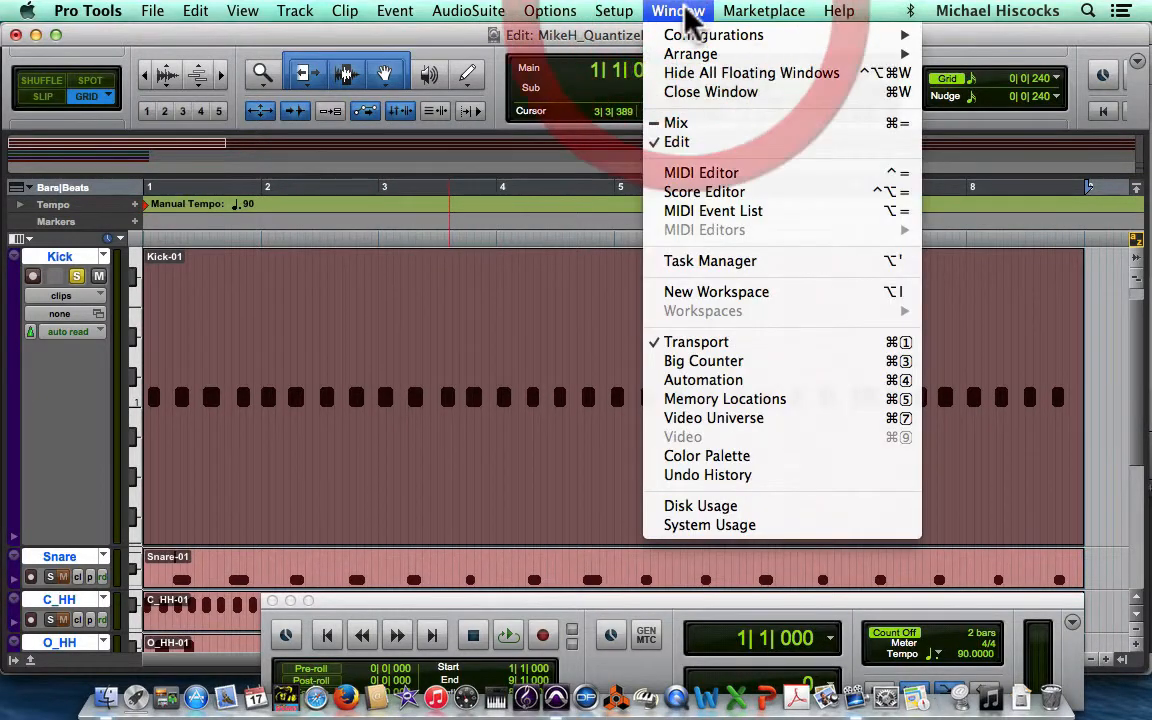
left_click(703, 178)
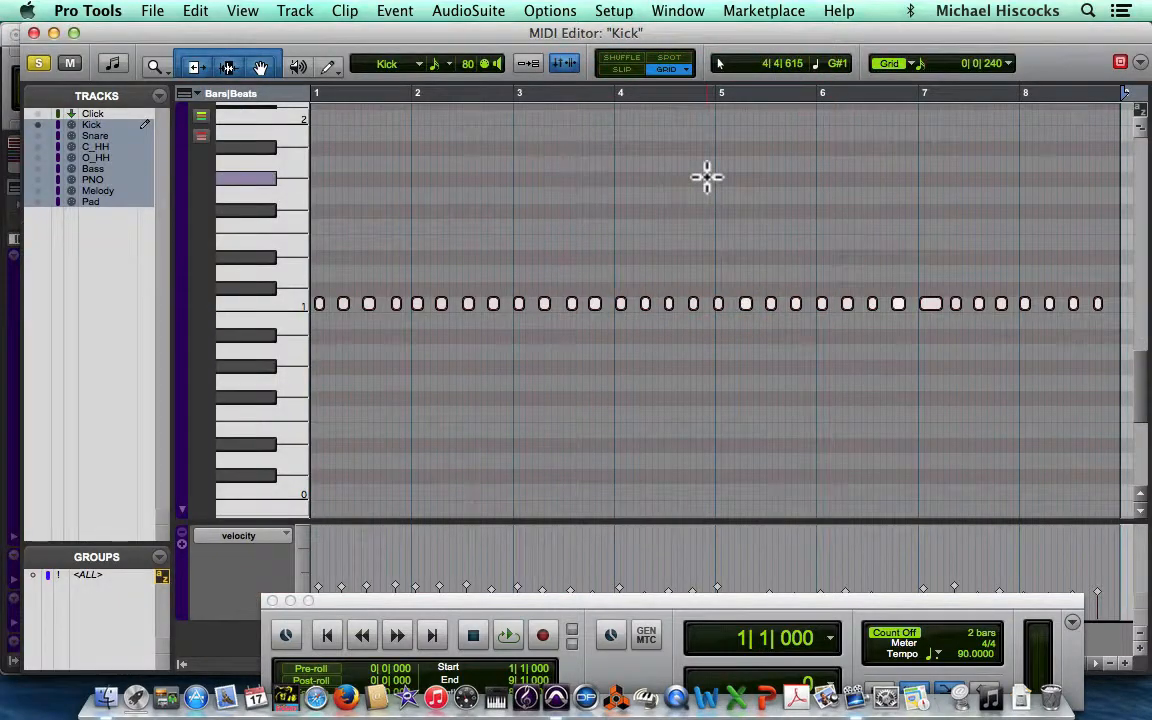
left_click(34, 33)
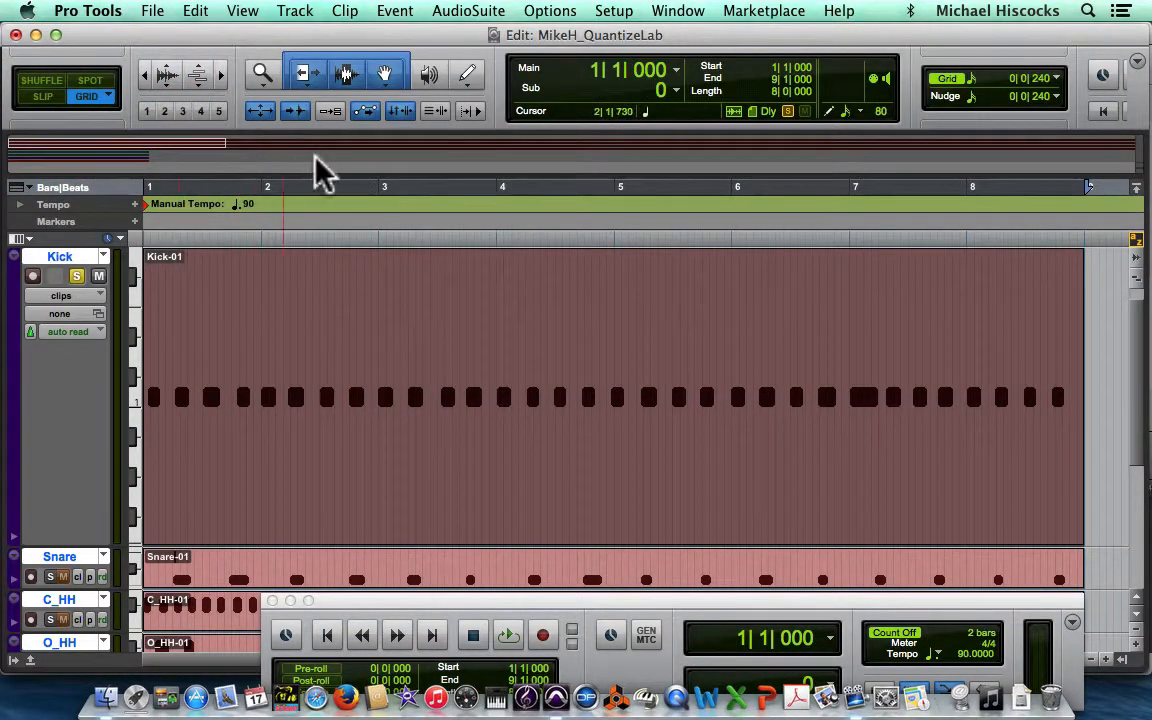
Step: Open the Kick-01 clip in the MIDI Editor and reposition the editor window
left_click(470, 467)
left_click(470, 467)
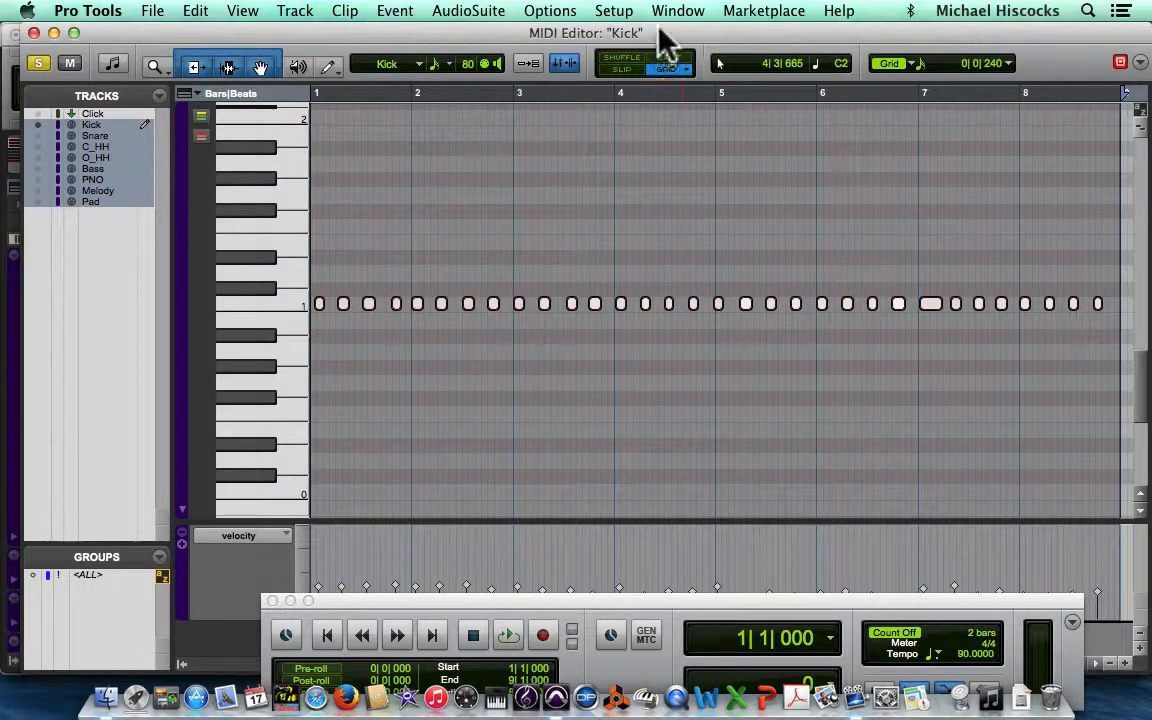
left_click_drag(659, 30, 617, 46)
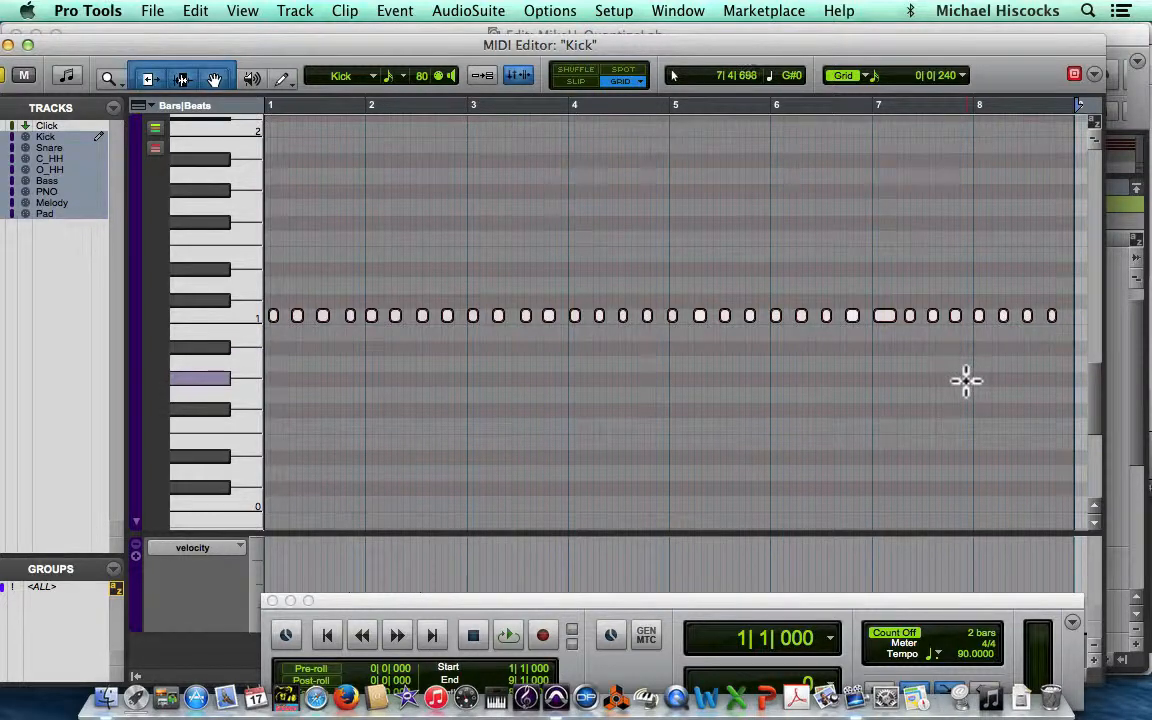
scroll(968, 380, "up", 1)
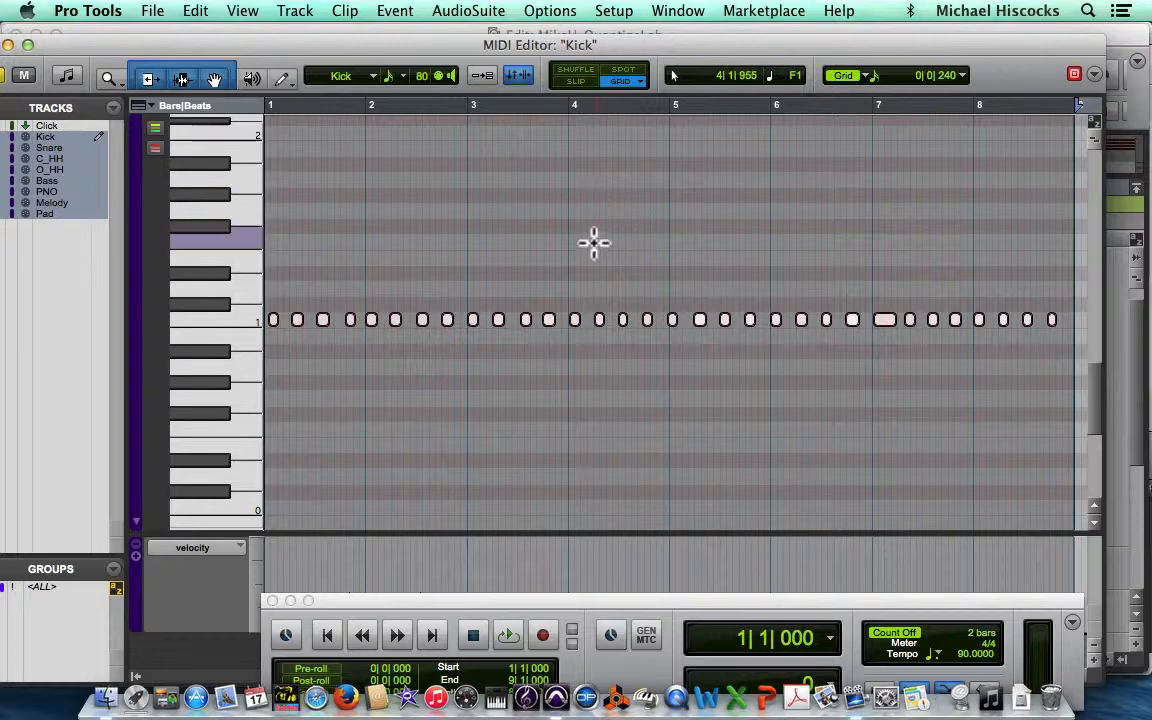
Step: Select all Kick notes with the Grabber tool, play them back, and return to the session start
left_click(667, 430)
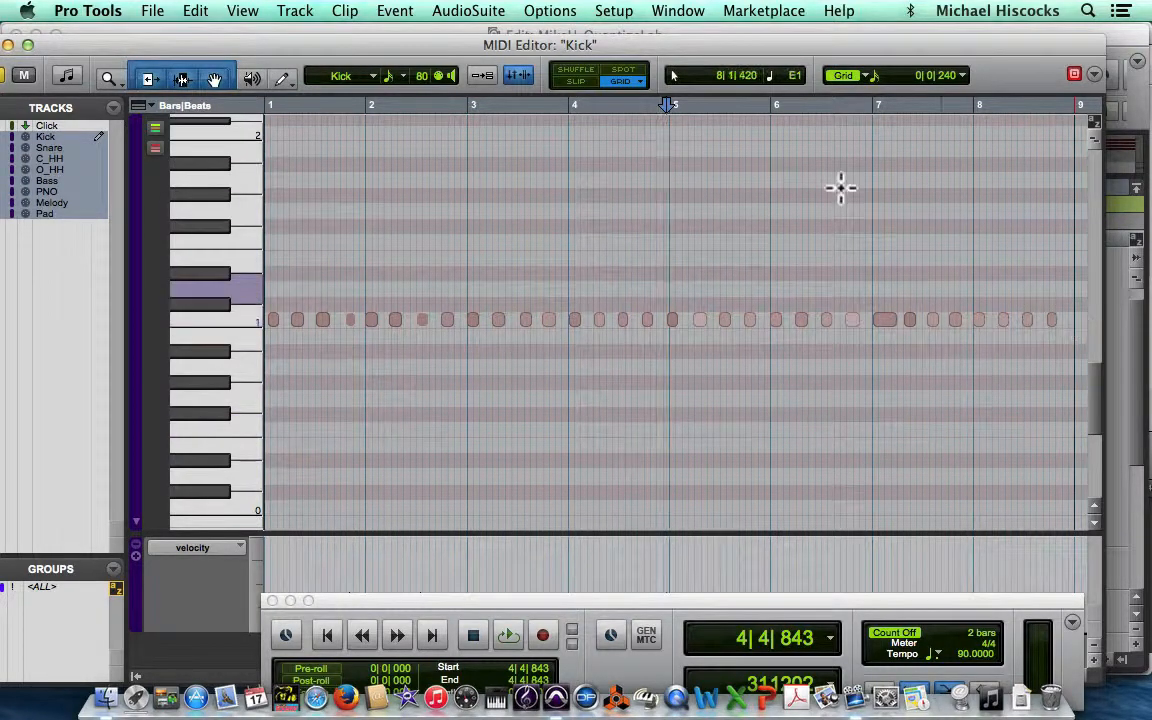
left_click(182, 79)
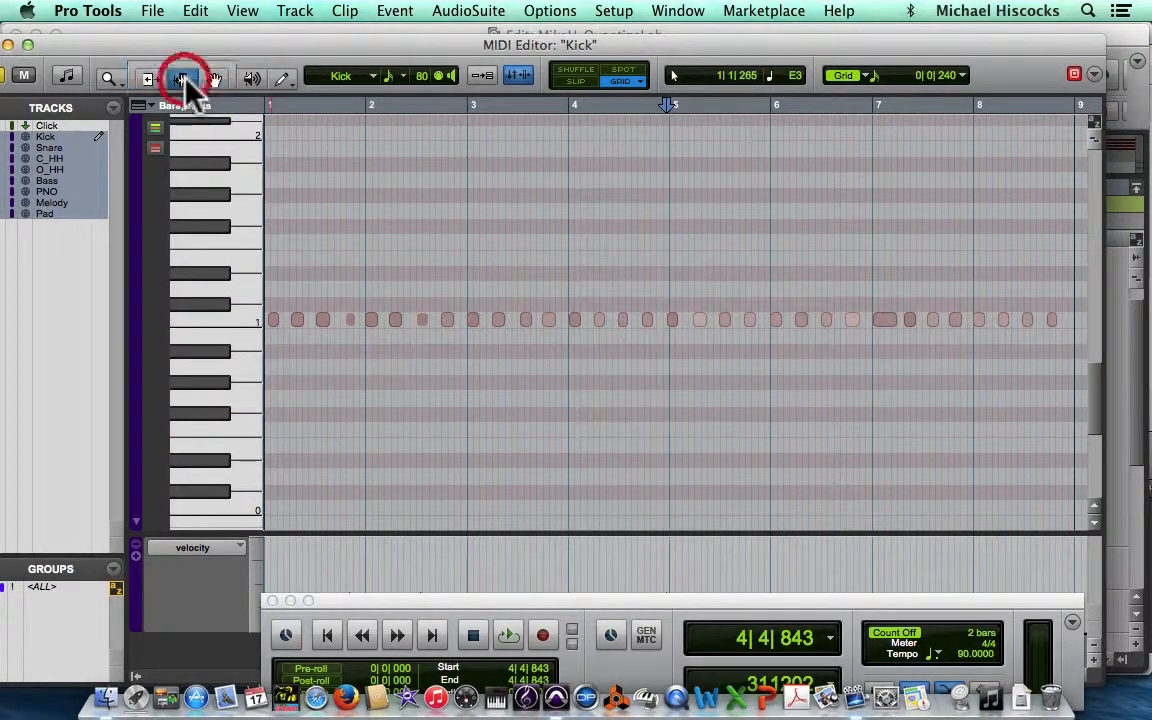
left_click_drag(1067, 327, 256, 314)
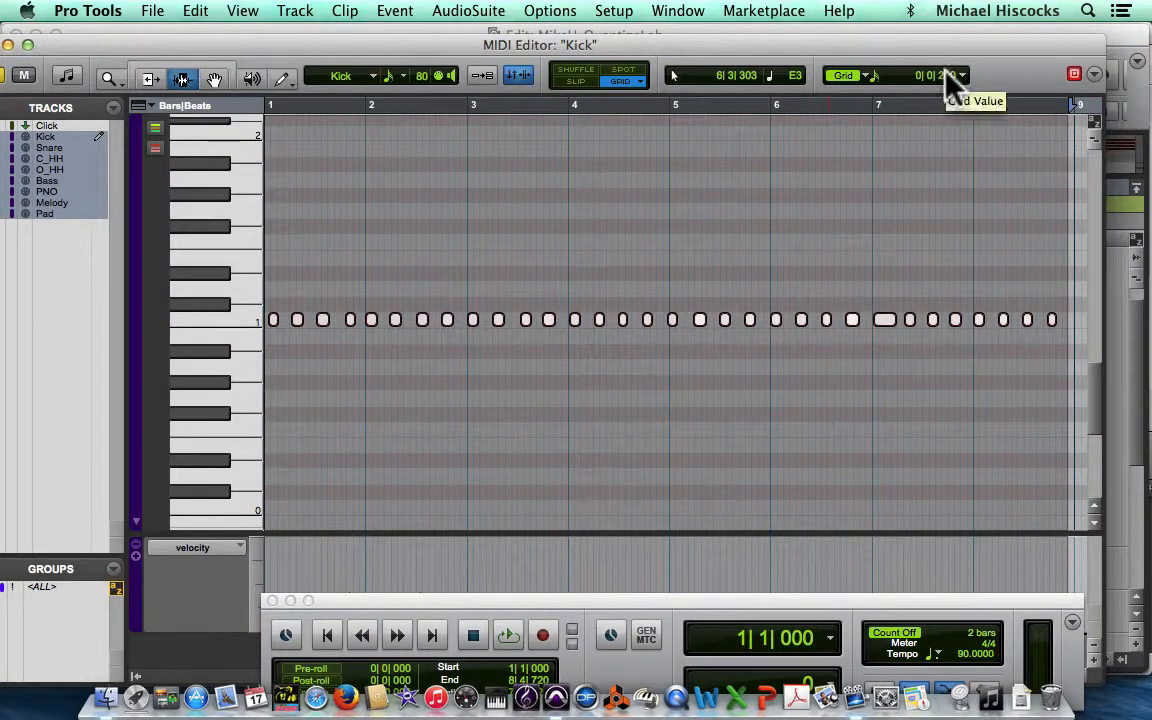
key("space")
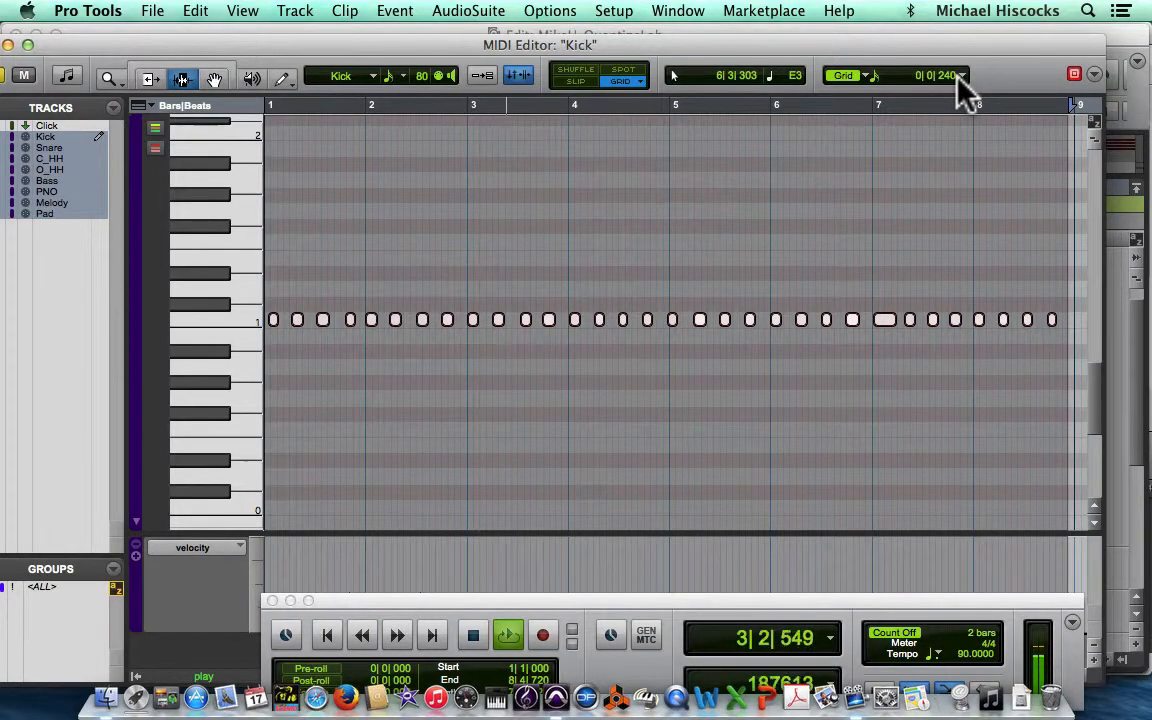
key("space")
key("Return")
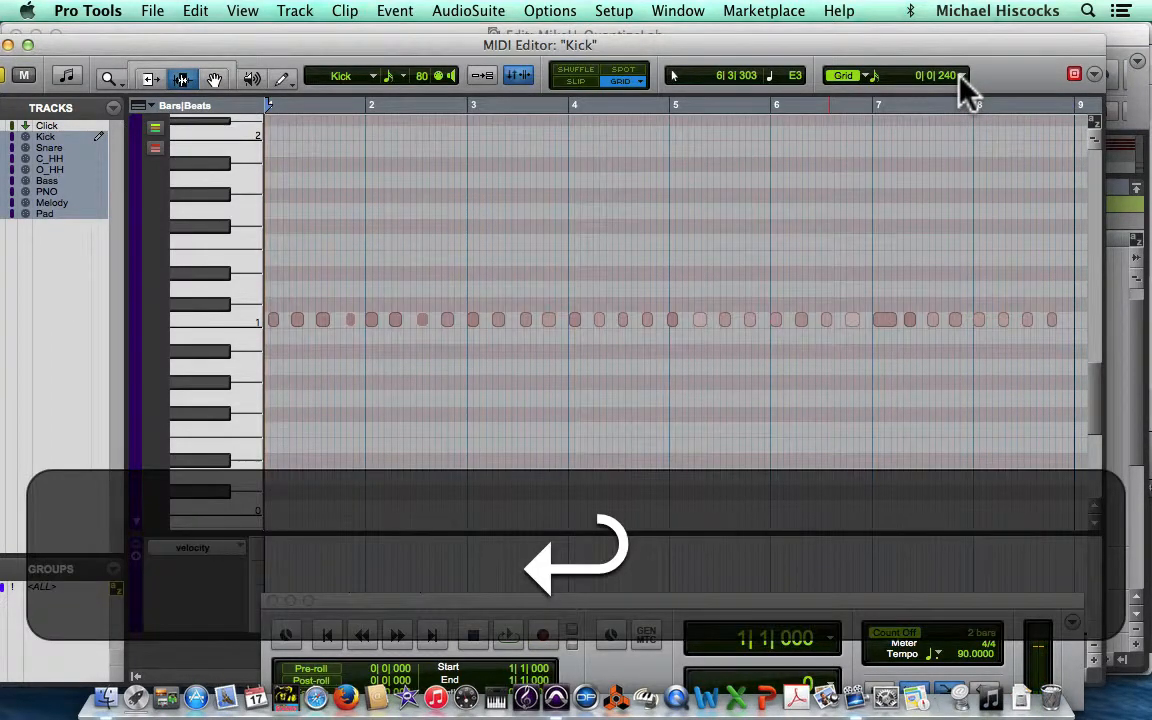
Step: Select all the Kick notes from bar 9 back to bar 1 and open the Quantize event operation
left_click(1055, 322)
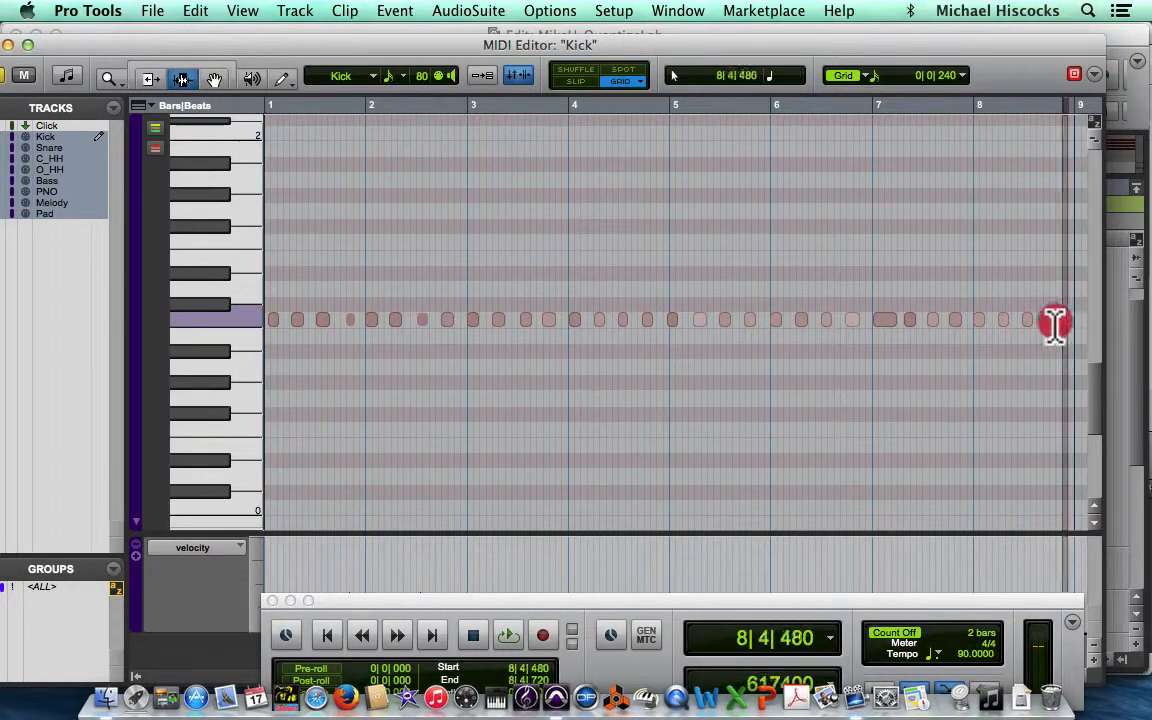
left_click_drag(1055, 322, 262, 360)
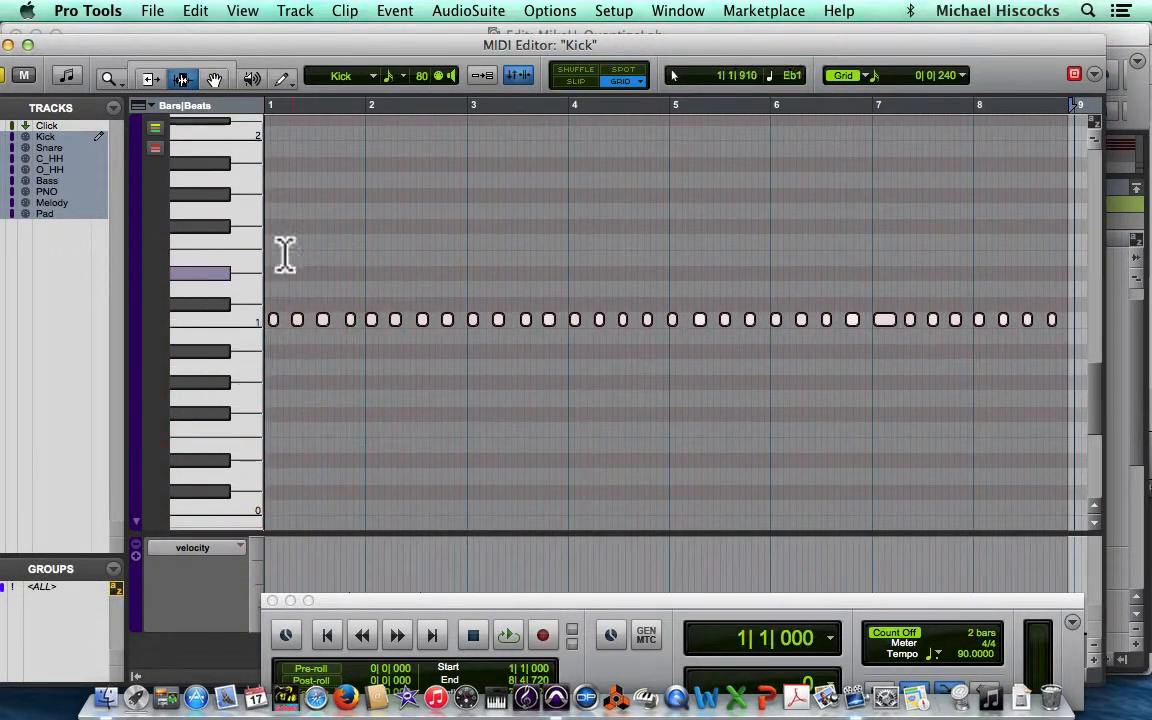
left_click(396, 12)
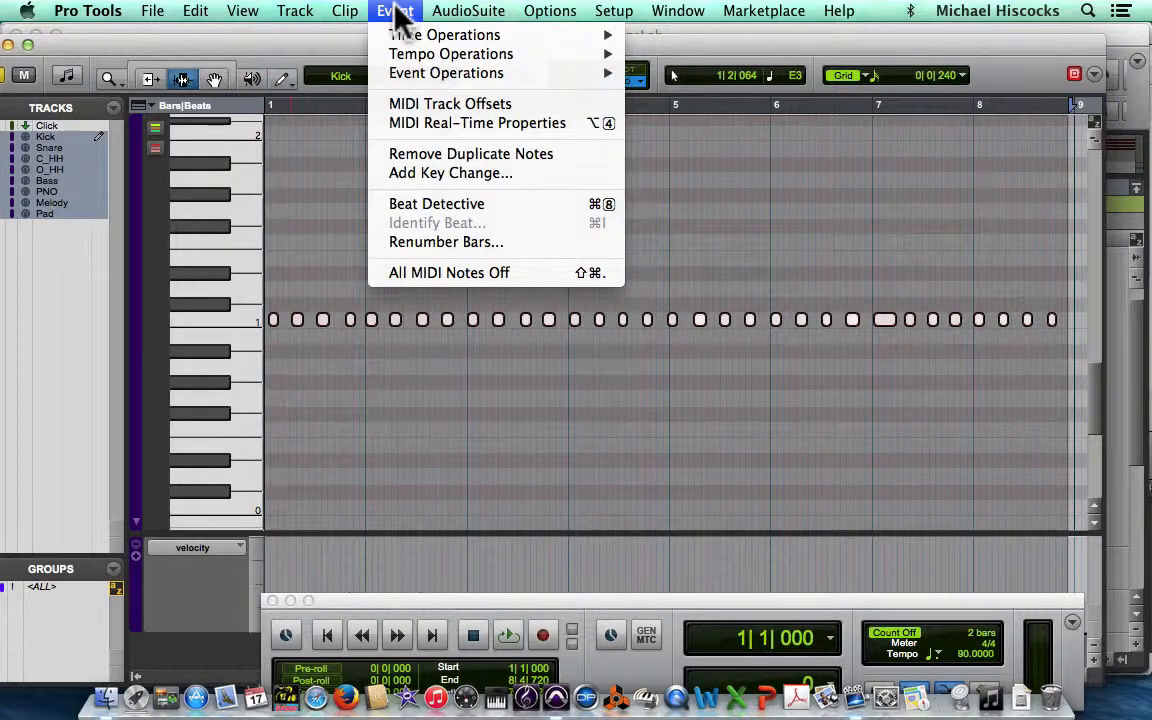
mouse_move(420, 36)
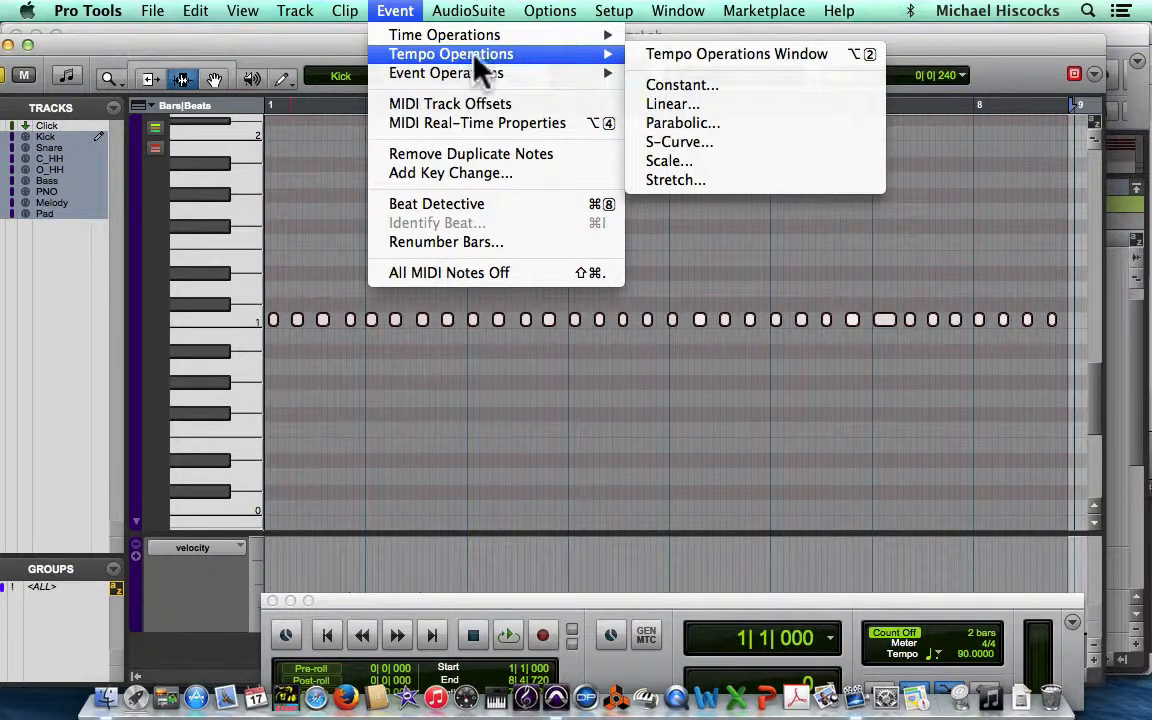
mouse_move(485, 73)
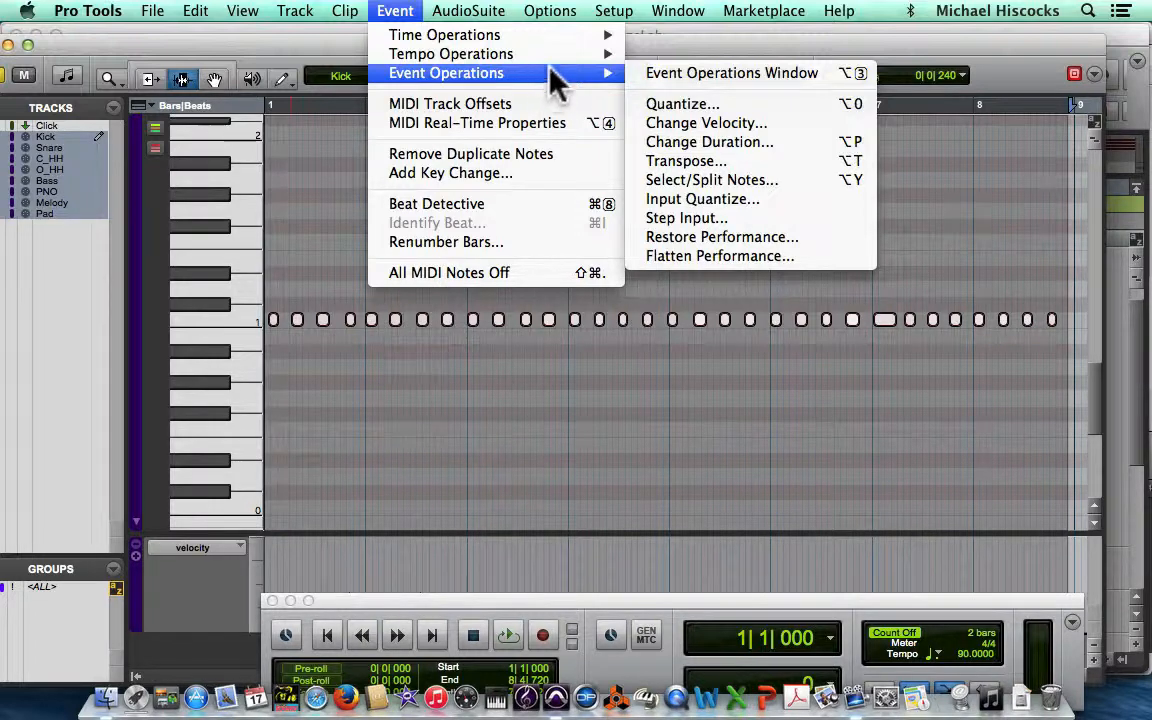
left_click(745, 105)
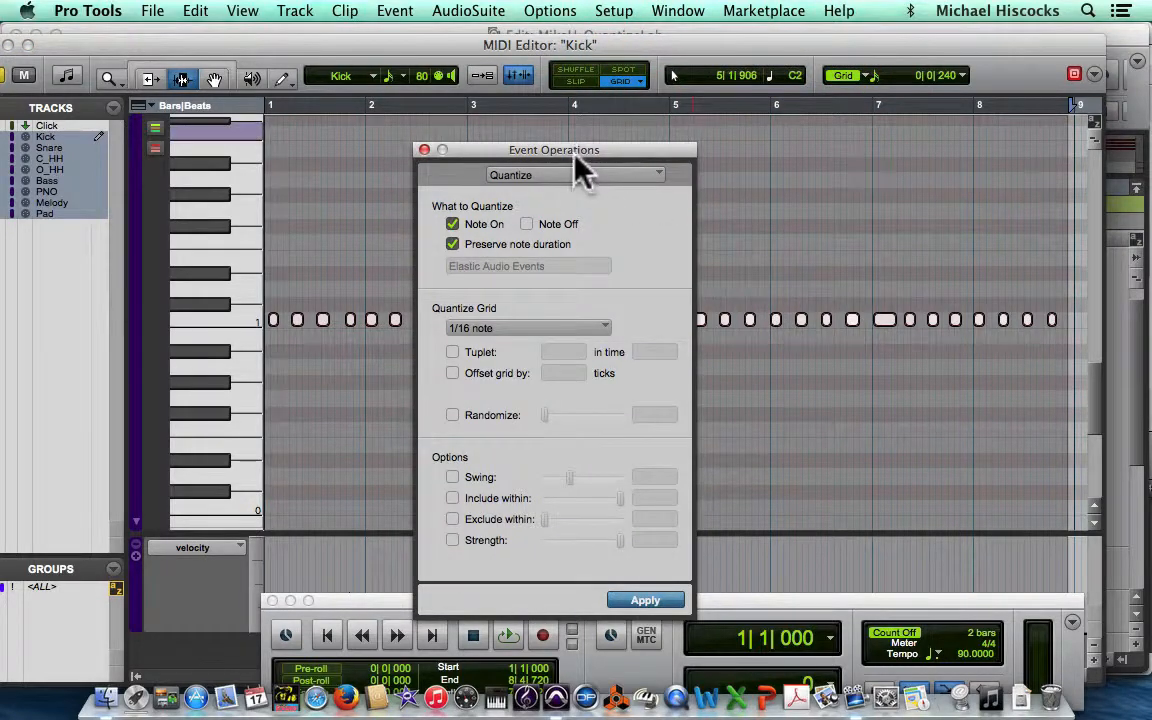
Step: Move the Event Operations window up and keep Quantize chosen as its operation
left_click(562, 150)
left_click_drag(563, 152, 460, 40)
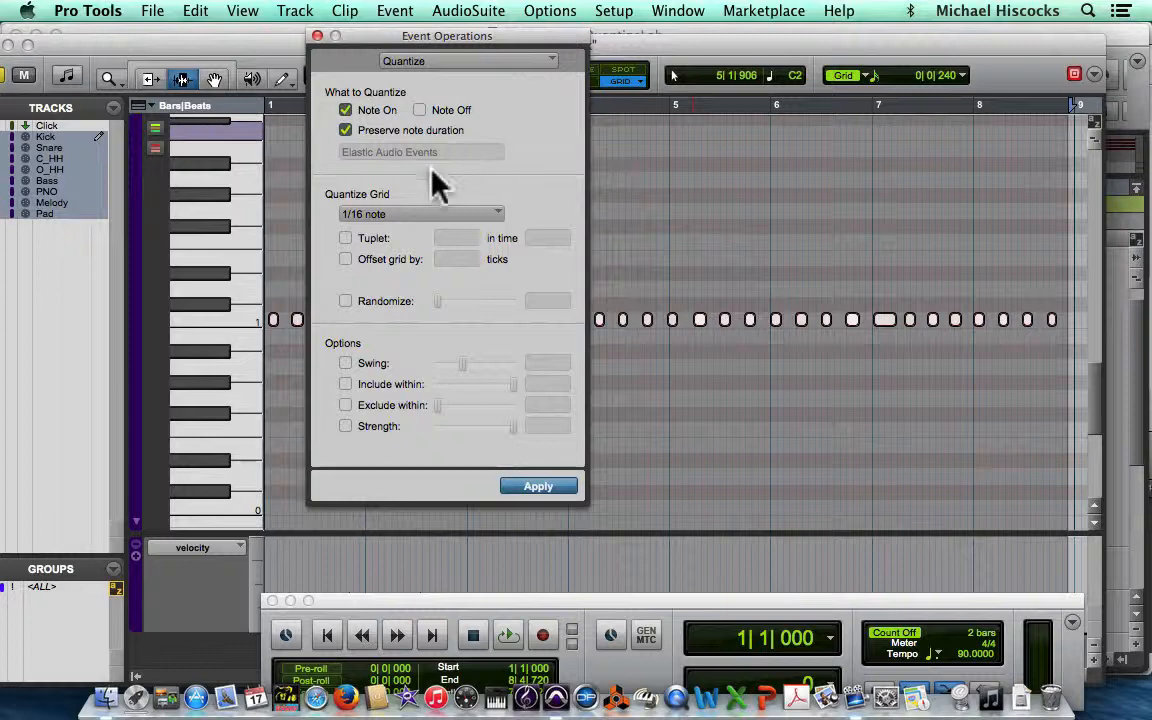
left_click(502, 68)
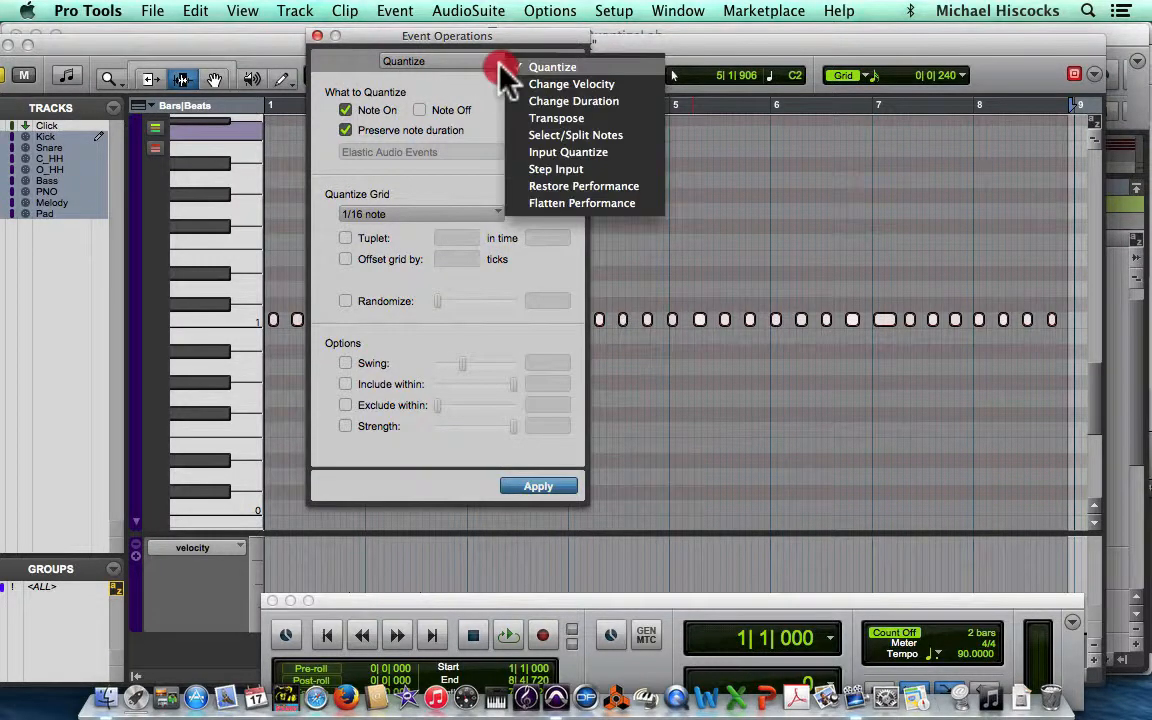
left_click(505, 70)
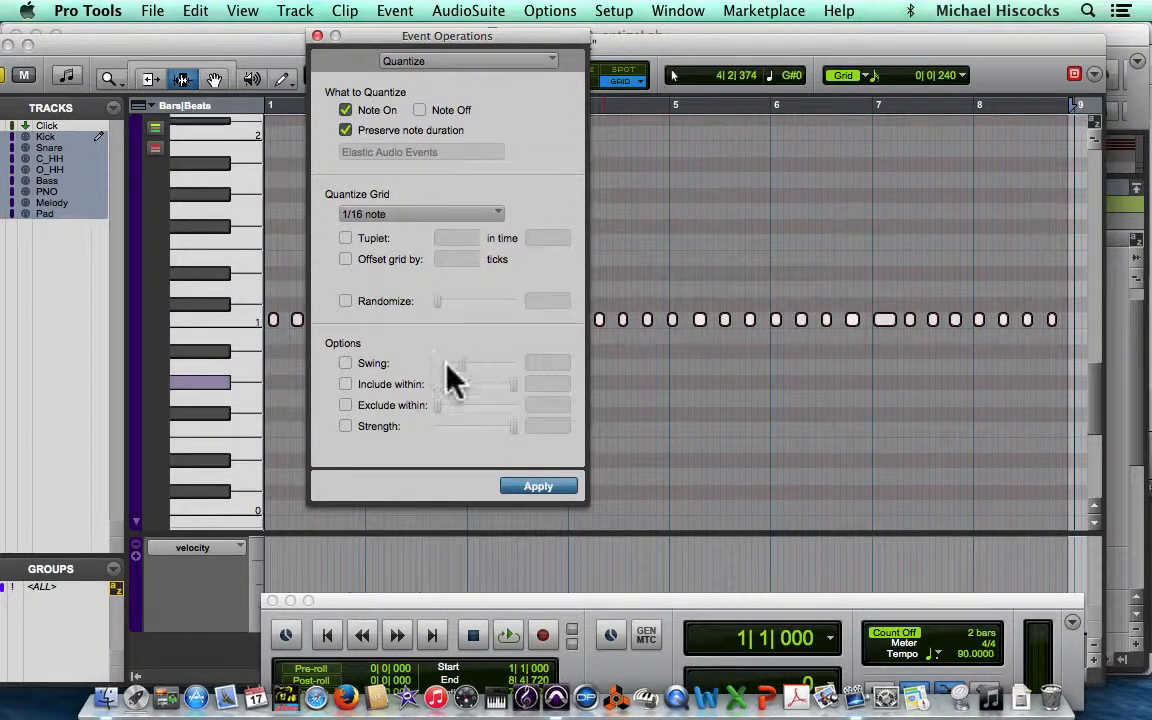
Step: Set the Quantize grid to 1/4 note and apply the quantize to the selected Kick notes
left_click(410, 217)
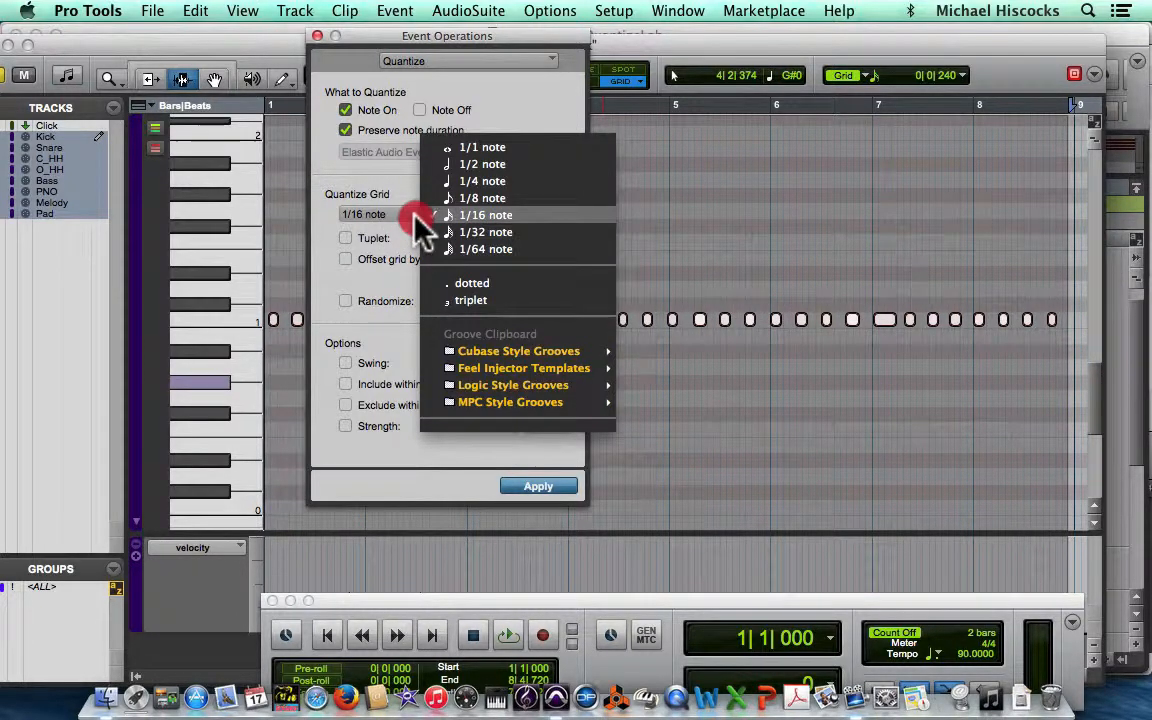
left_click(516, 188)
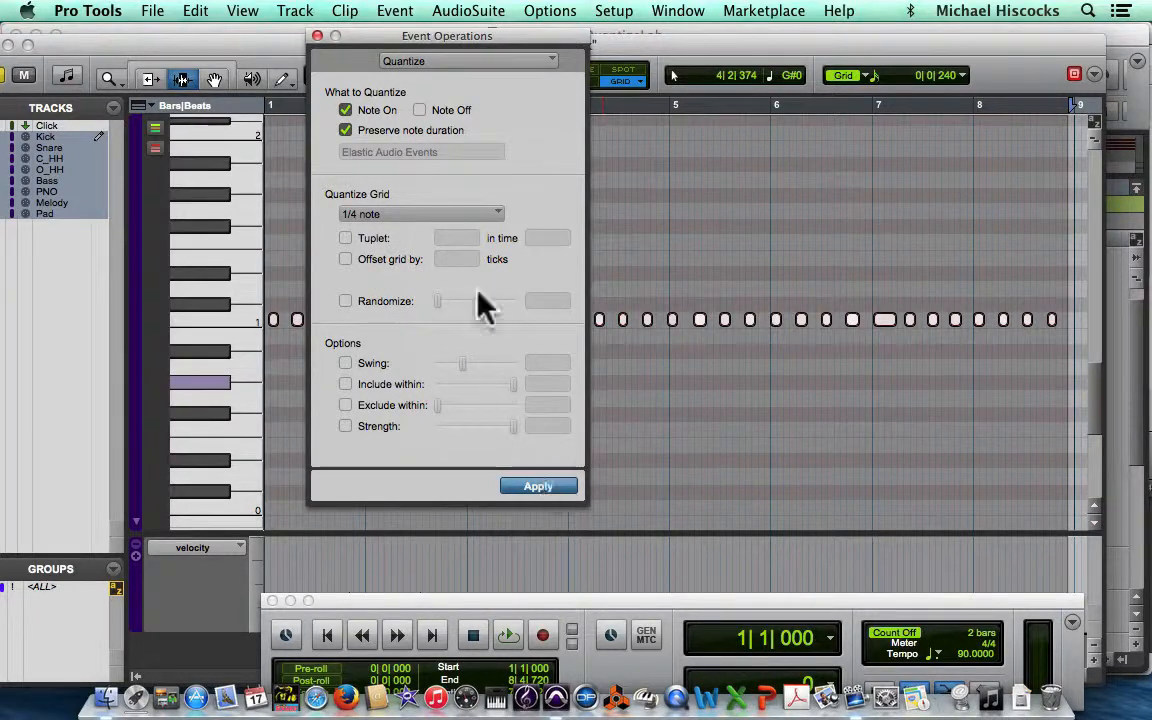
left_click_drag(442, 38, 930, 97)
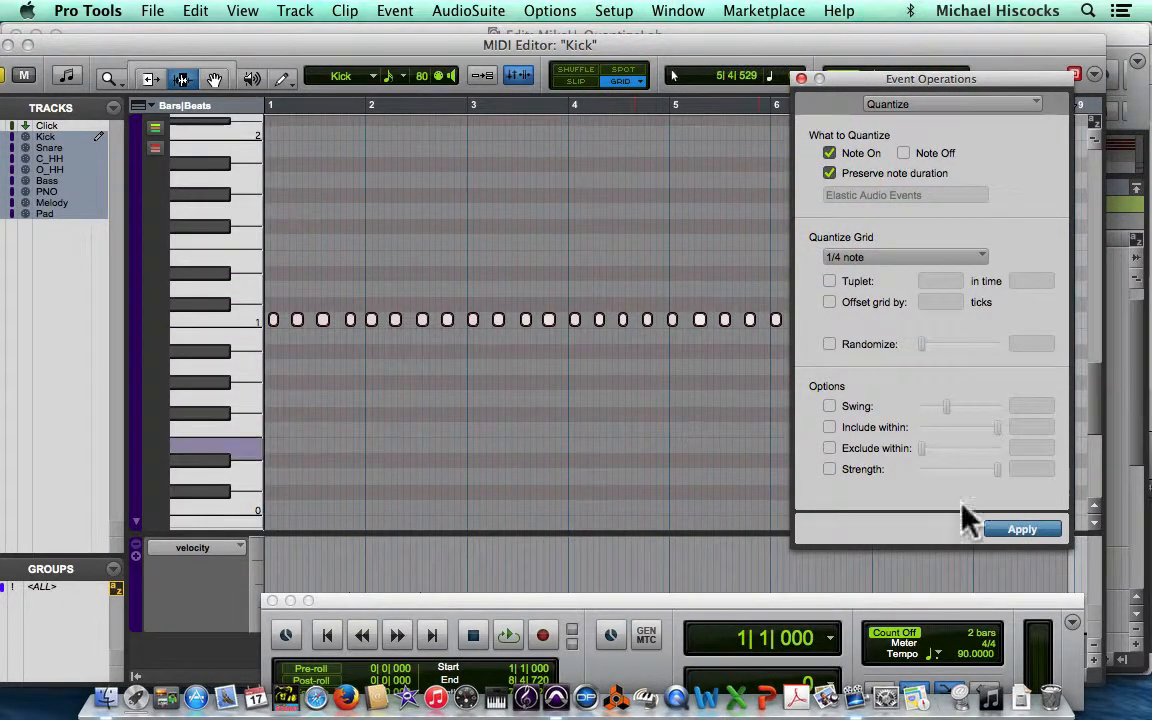
left_click(1030, 531)
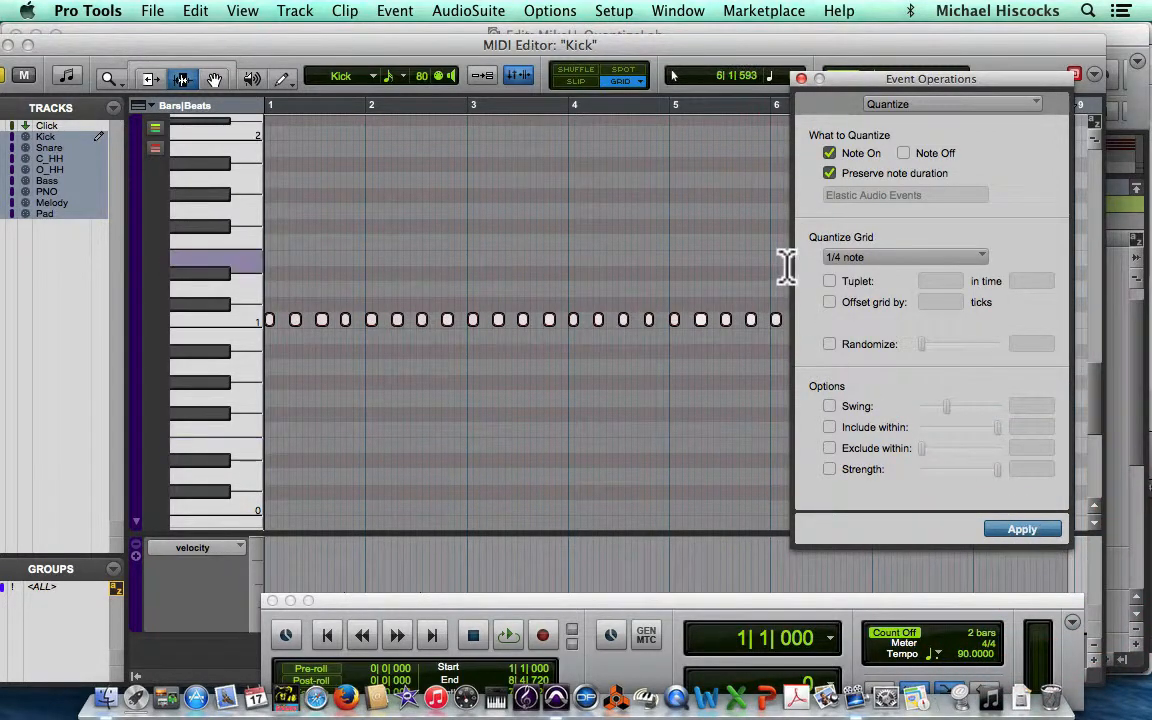
Step: Close the Event Operations window and play back the quantized Kick notes in the MIDI Editor
left_click(801, 79)
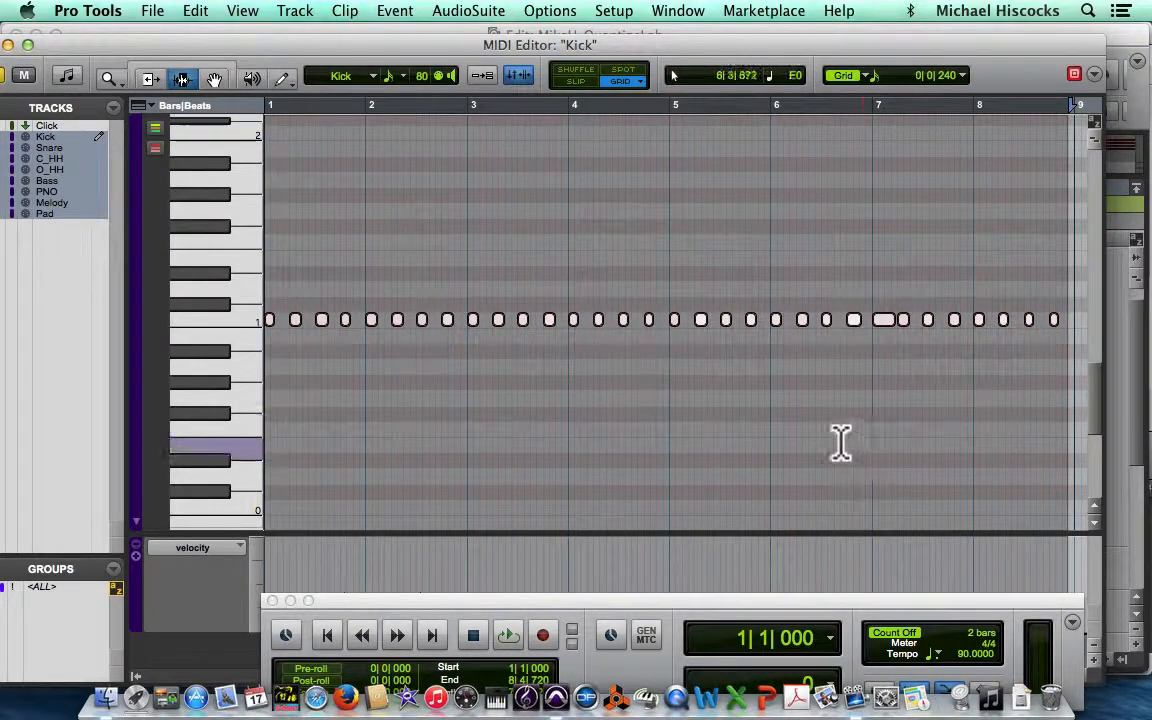
left_click(512, 634)
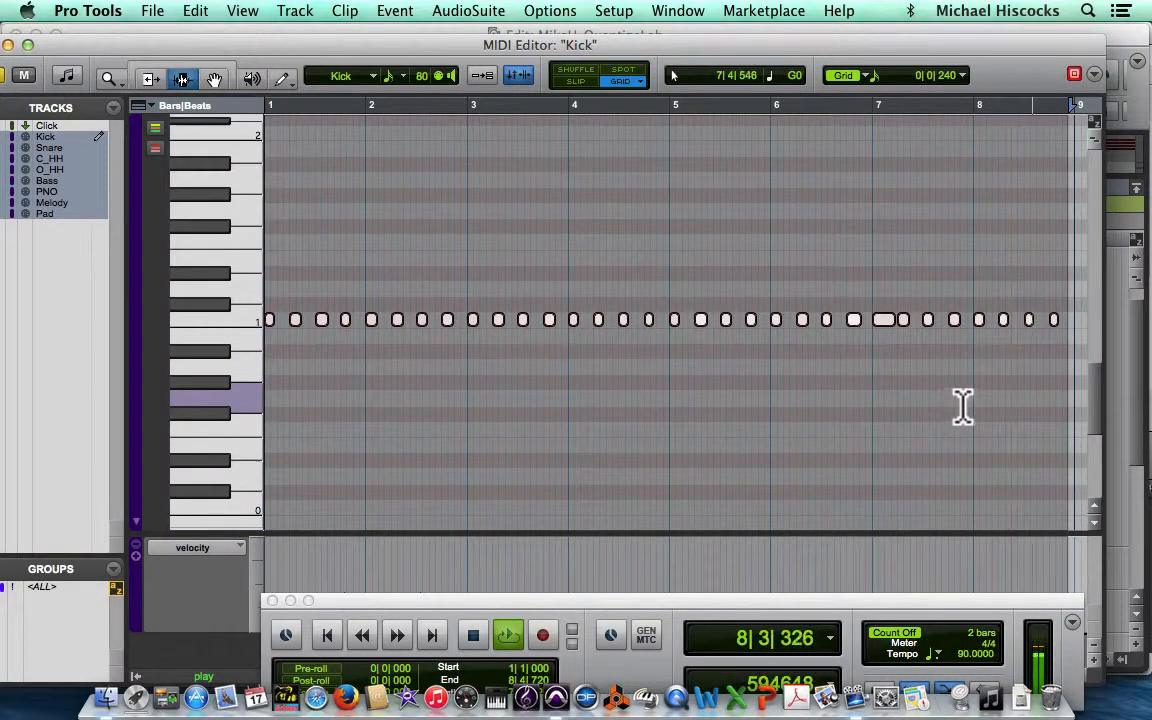
key("space")
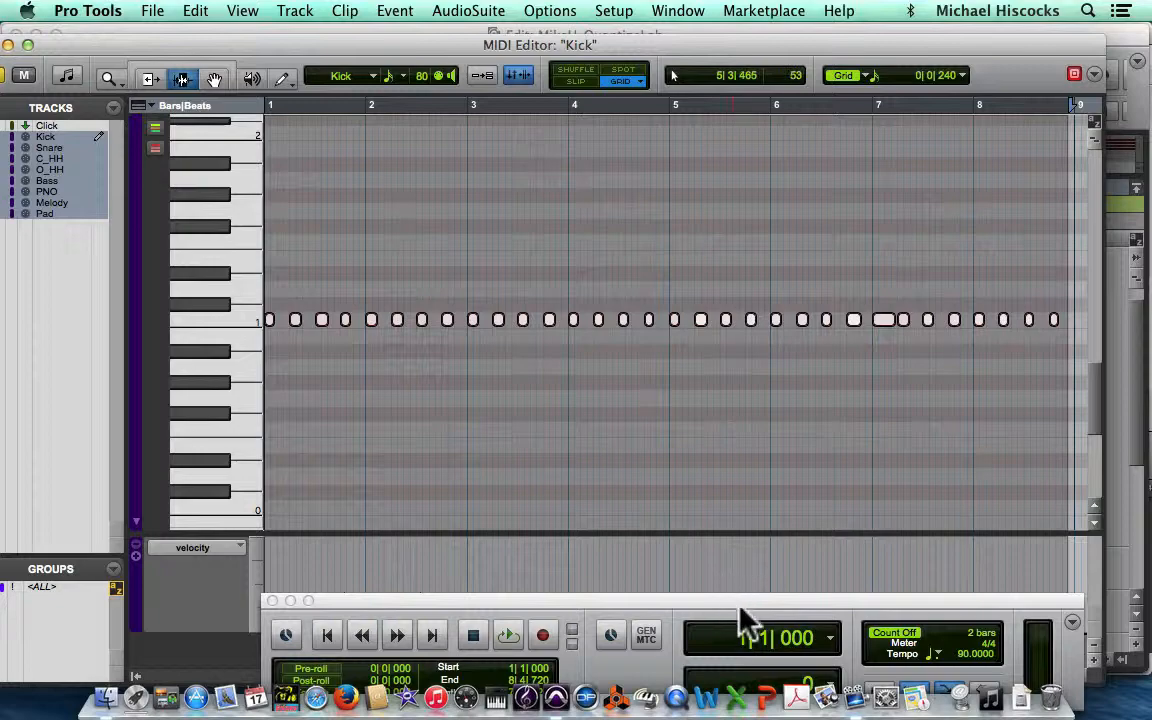
Step: Move the transport window up, toggle the metronome click, and play the Kick notes back again
left_click_drag(742, 601, 715, 497)
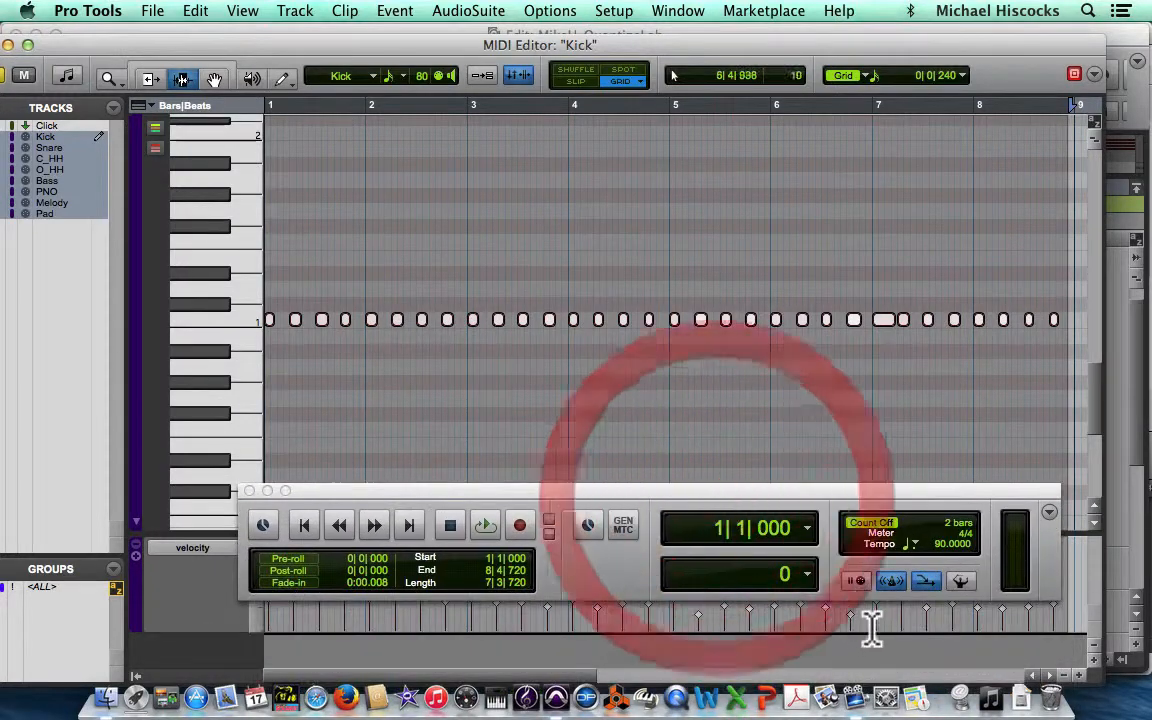
left_click(891, 582)
key("space")
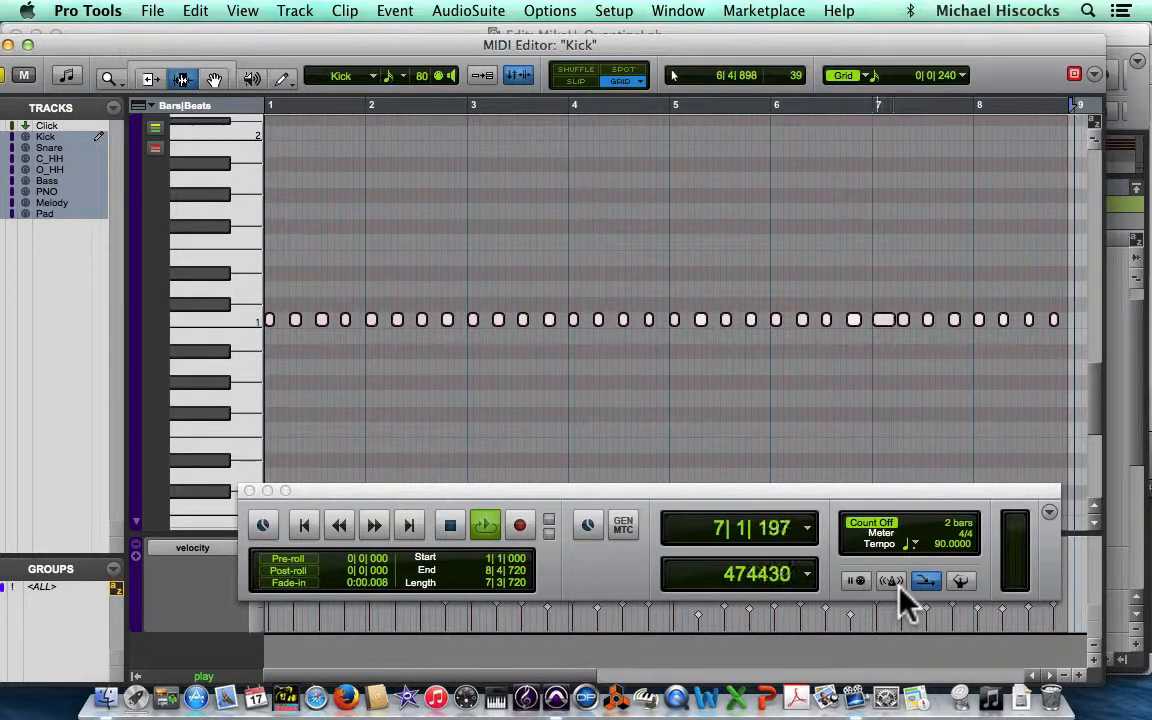
key("space")
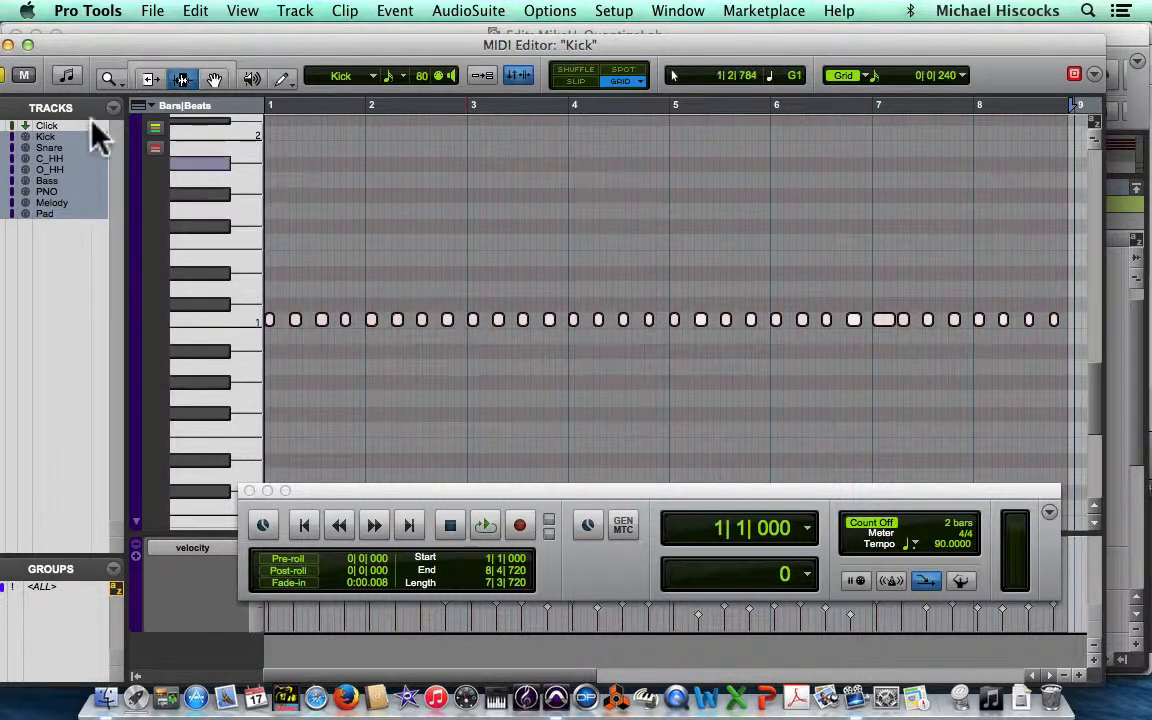
Step: Close the MIDI Editor and zoom the Edit window out to show all tracks across the whole song
left_click_drag(55, 47, 83, 43)
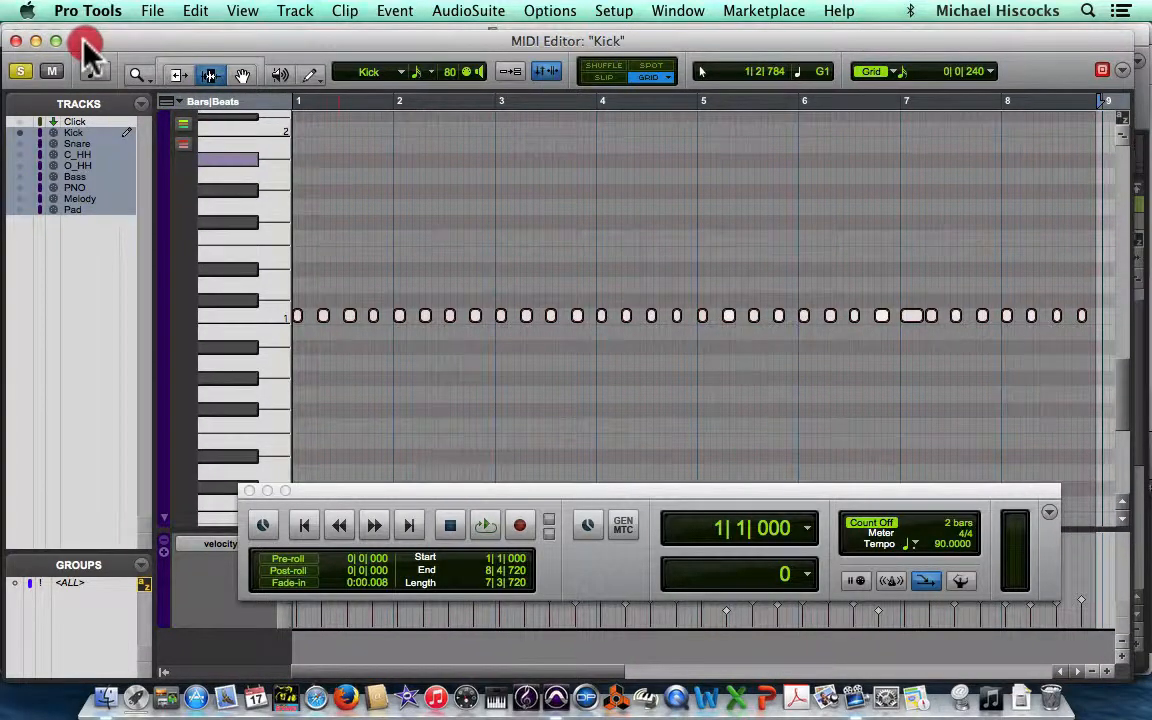
left_click(16, 40)
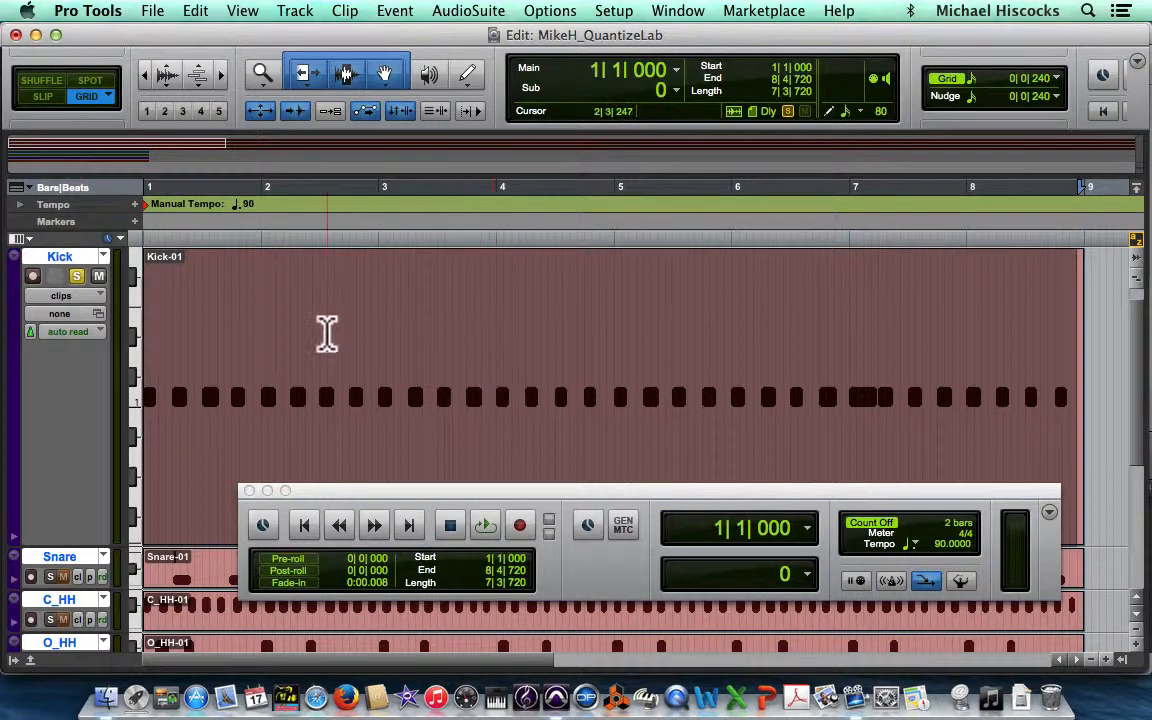
key("e")
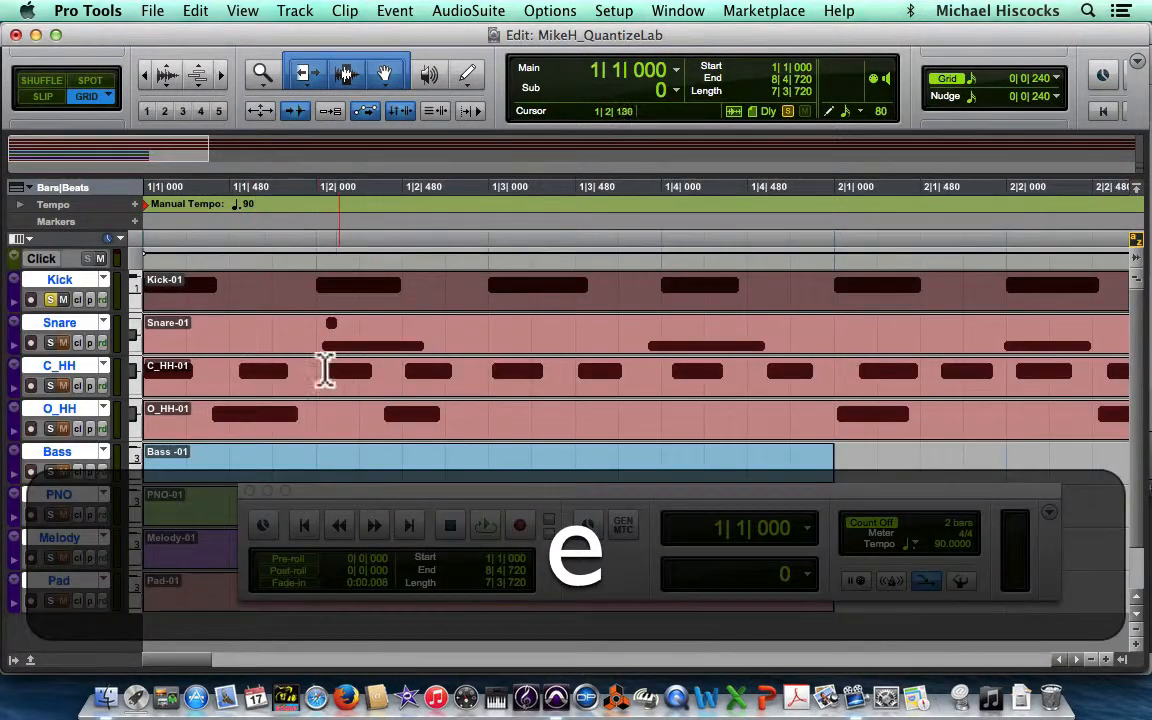
left_click(51, 300)
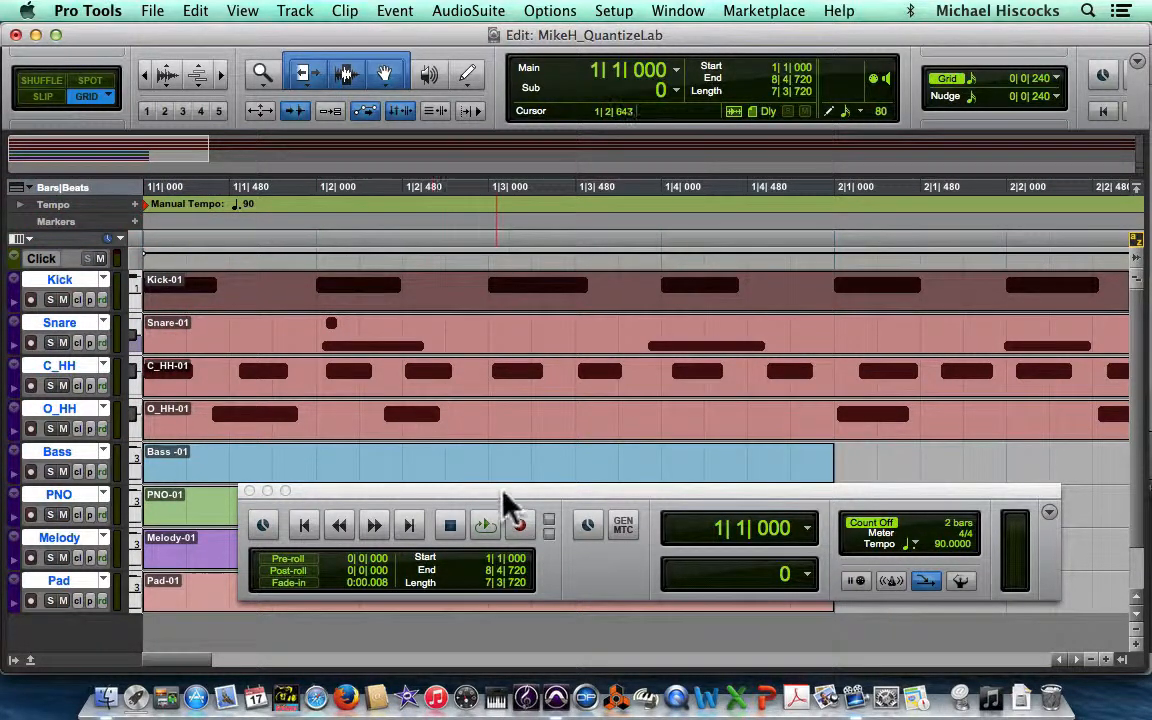
left_click_drag(500, 495, 513, 525)
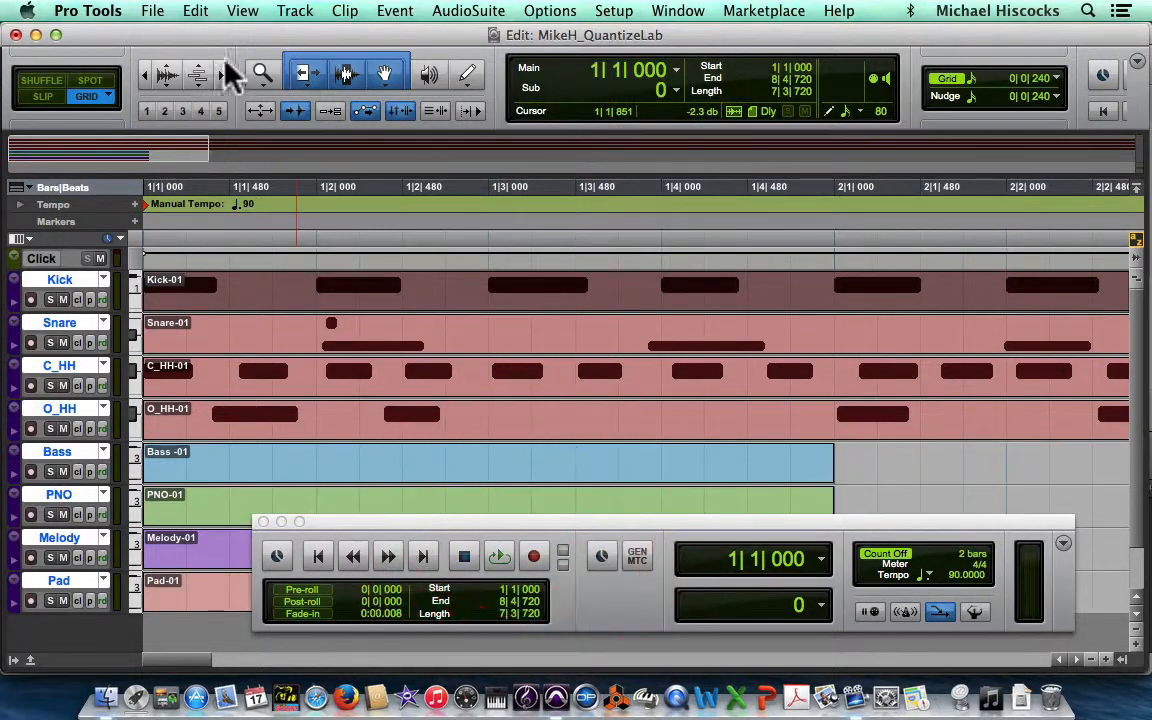
left_click(188, 76)
left_click_drag(188, 76, 0, 85)
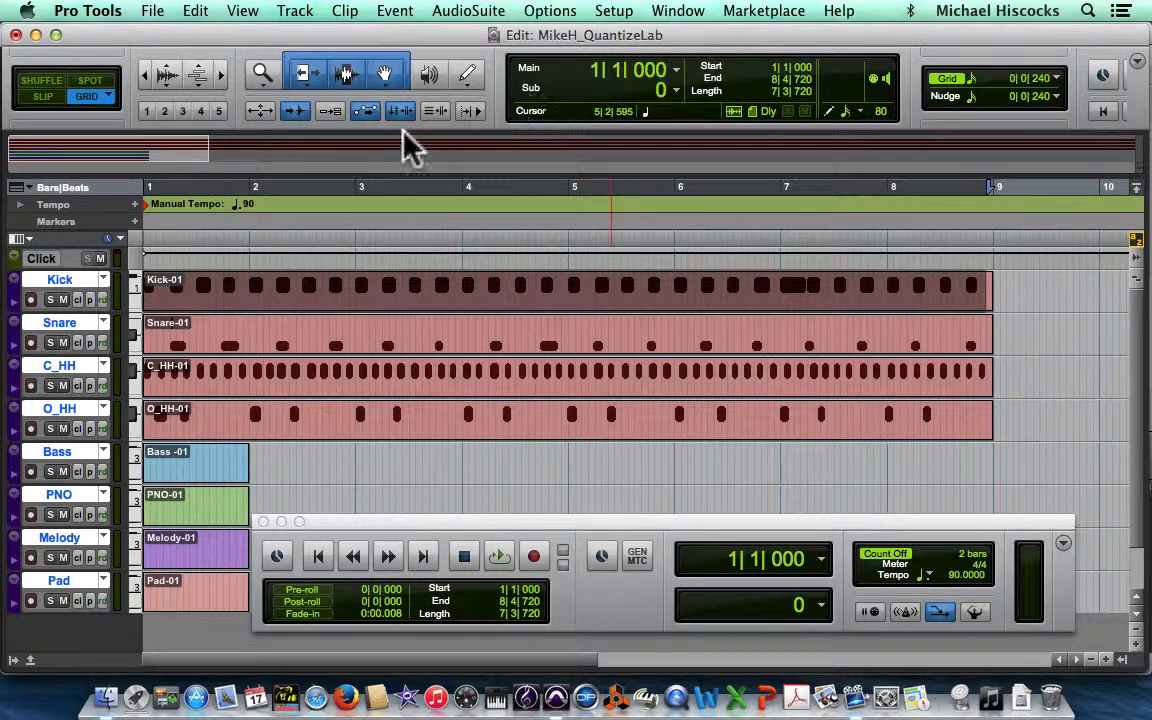
Step: Play the whole arrangement from the session start, then switch to the Trim tool
key("Return")
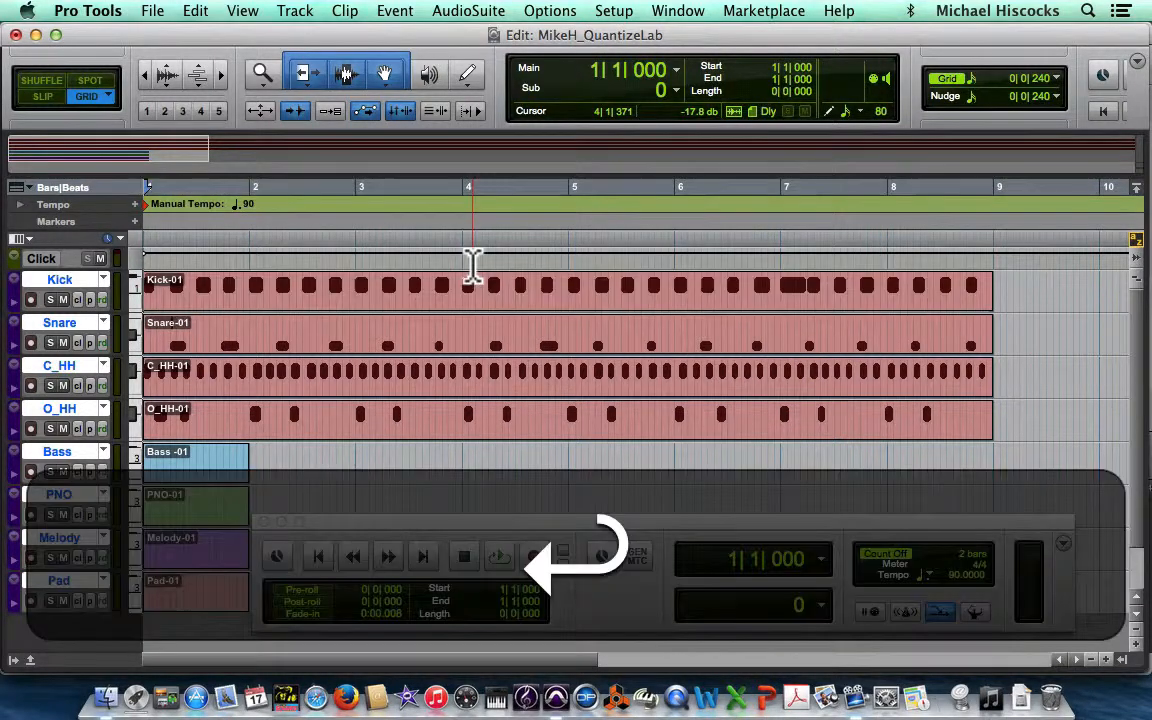
key("space")
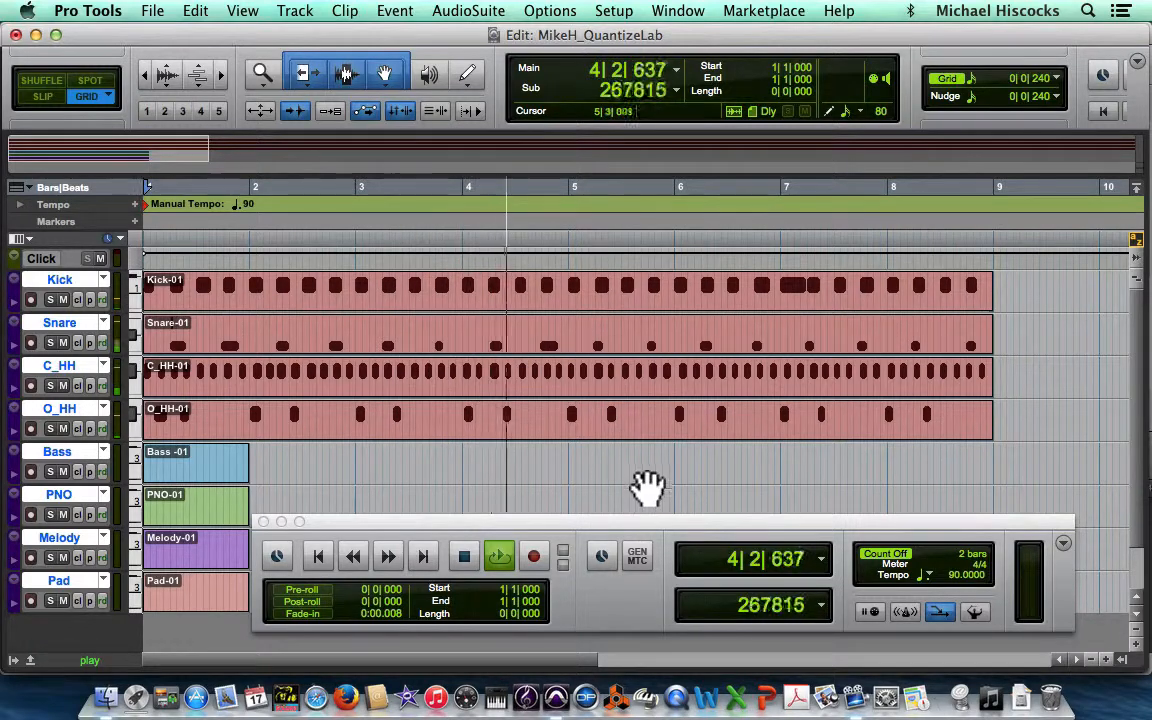
key("space")
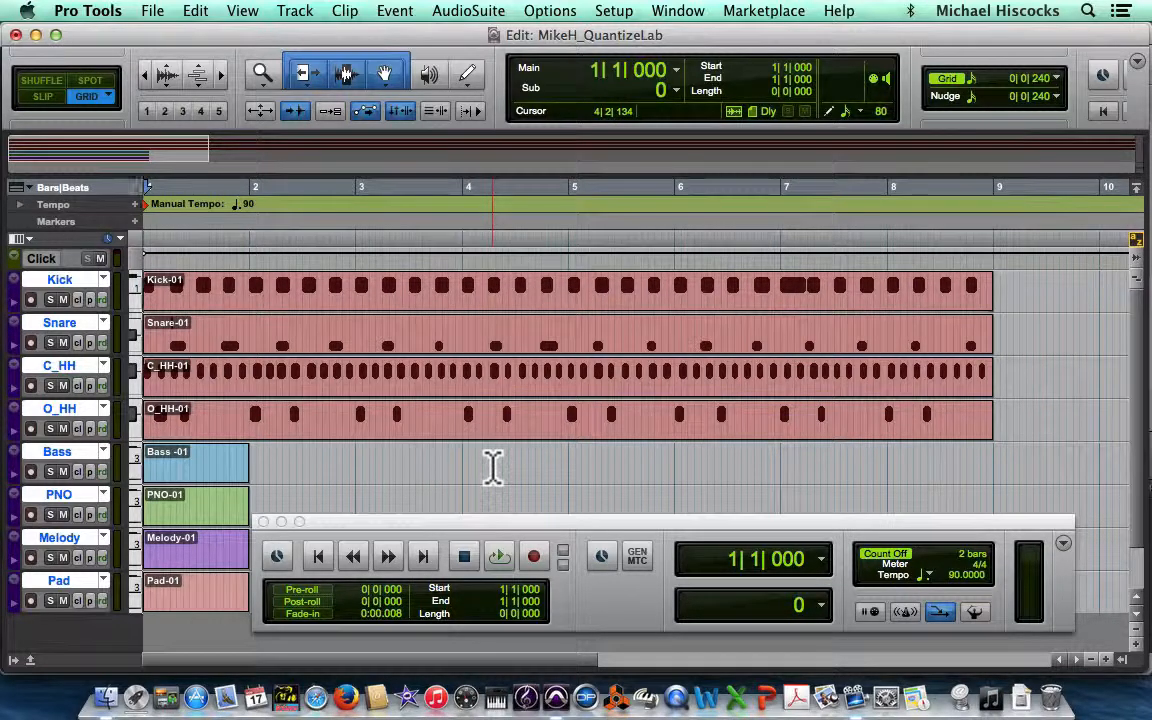
key("F6")
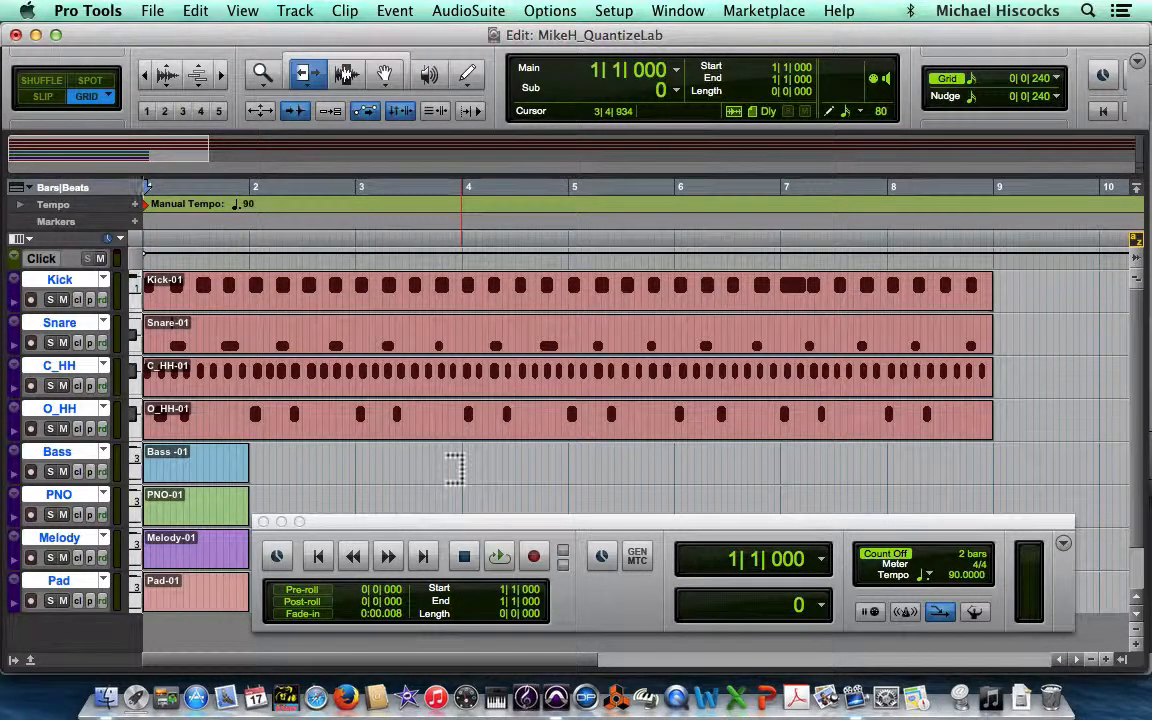